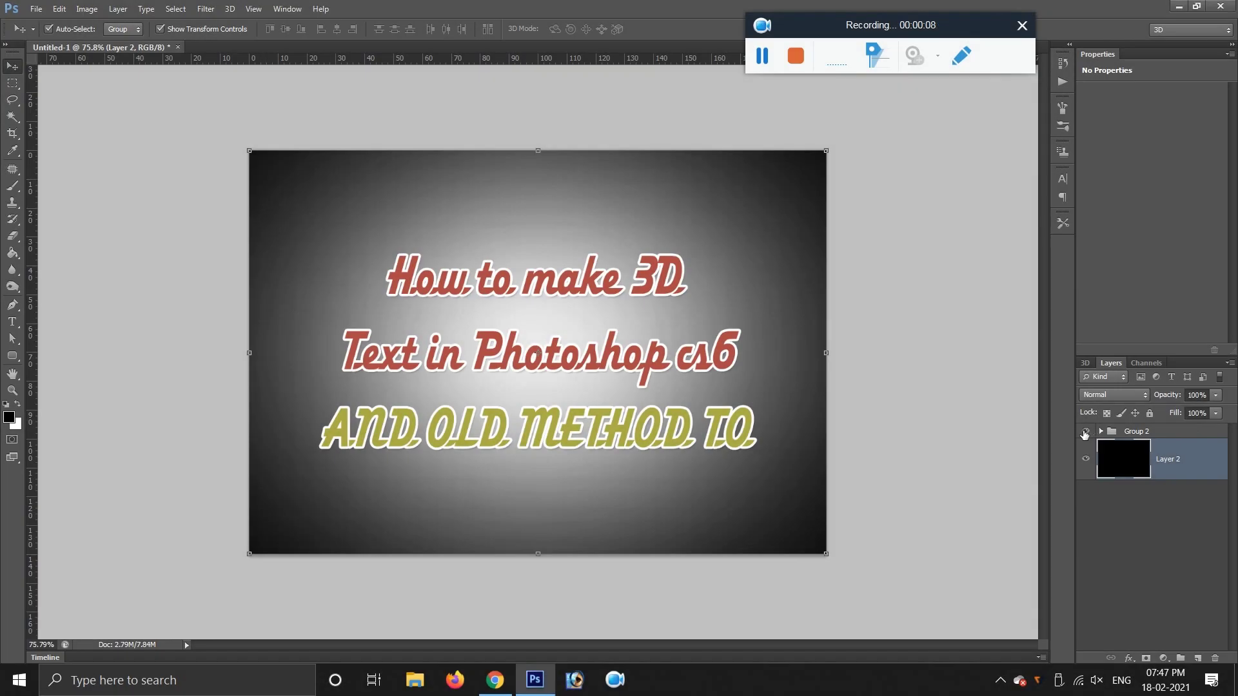
Hide the Group 2 title text and fill the black Layer 2 background with white.
{"action": "left_click", "coordinate": [1086, 431]}
{"action": "left_click", "coordinate": [12, 321]}
{"action": "left_click", "coordinate": [15, 255]}
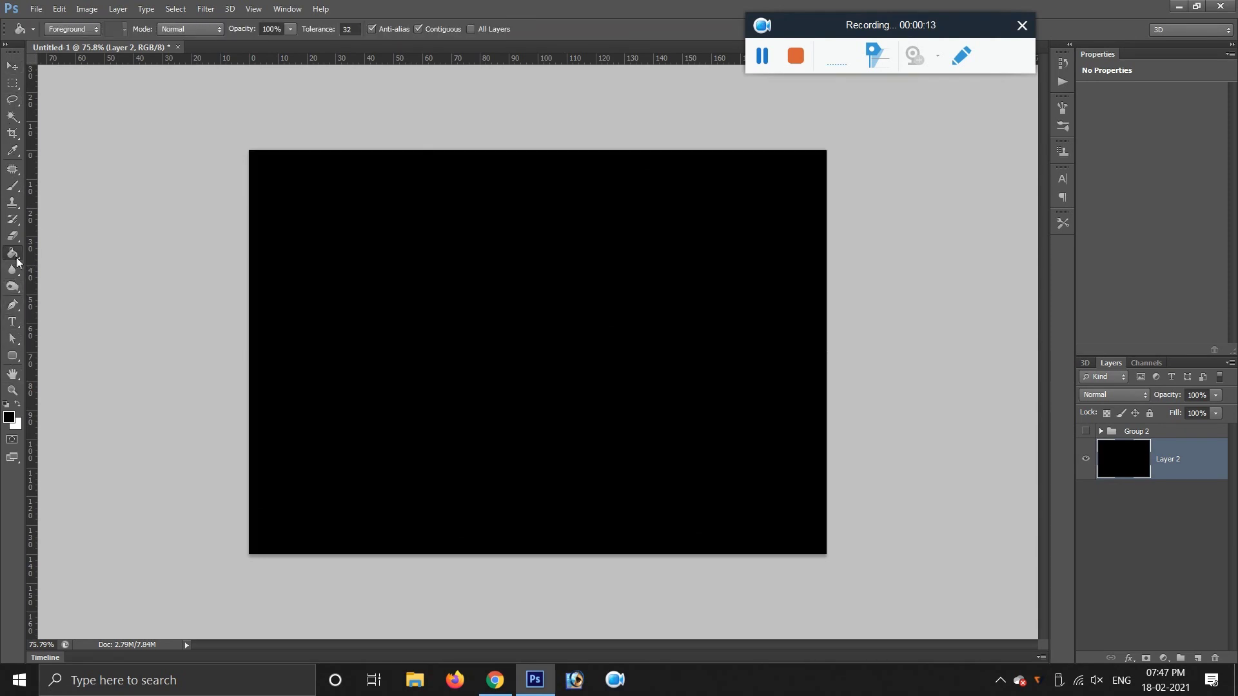
{"action": "left_click", "coordinate": [560, 320]}
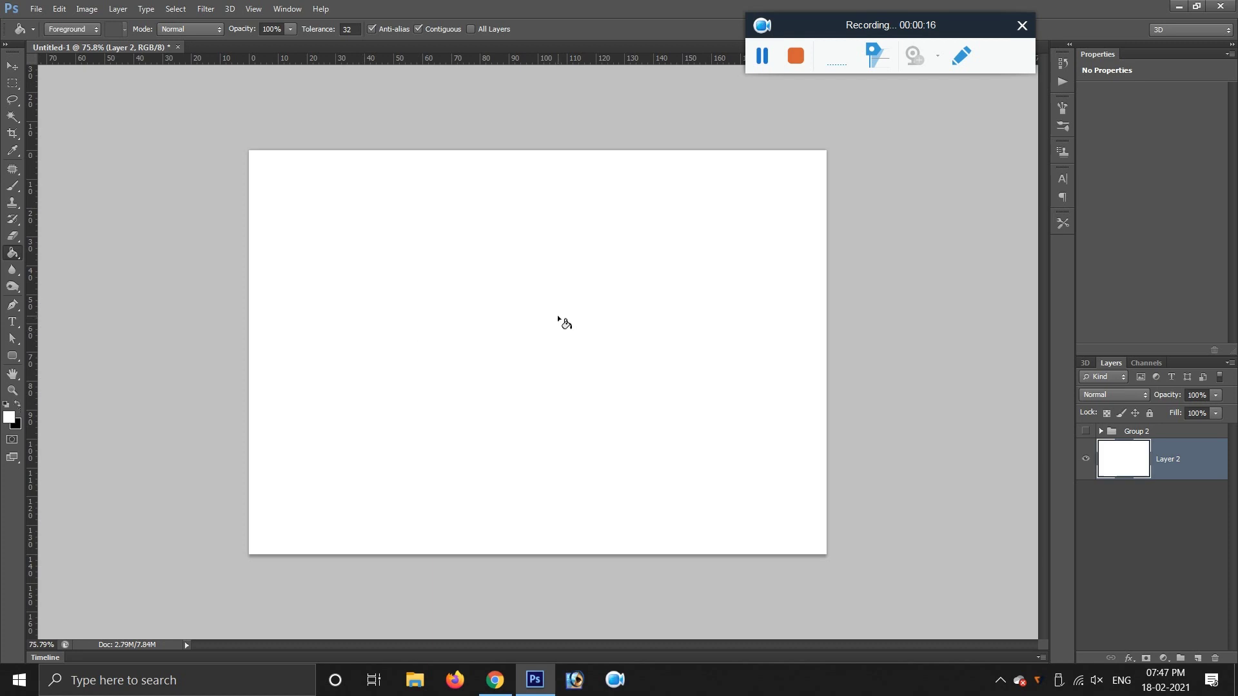
Start a text box on the canvas with the Type tool, then discard it empty.
{"action": "left_click", "coordinate": [9, 329]}
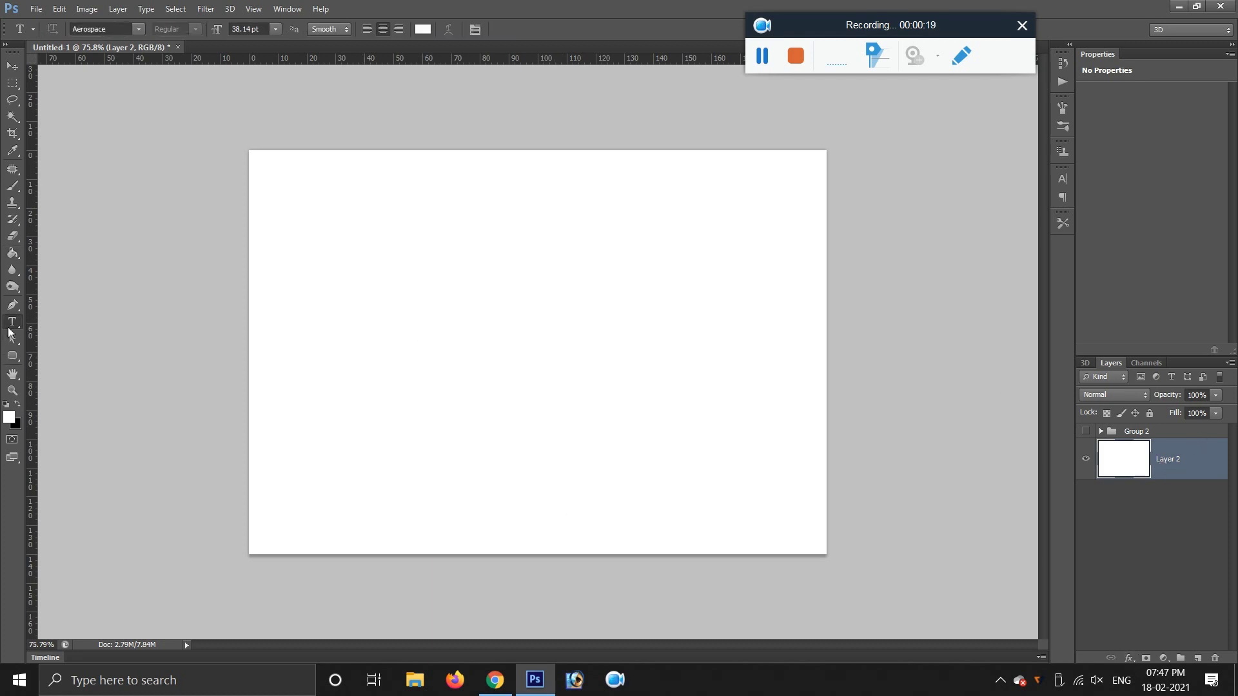
{"action": "left_click", "coordinate": [501, 320]}
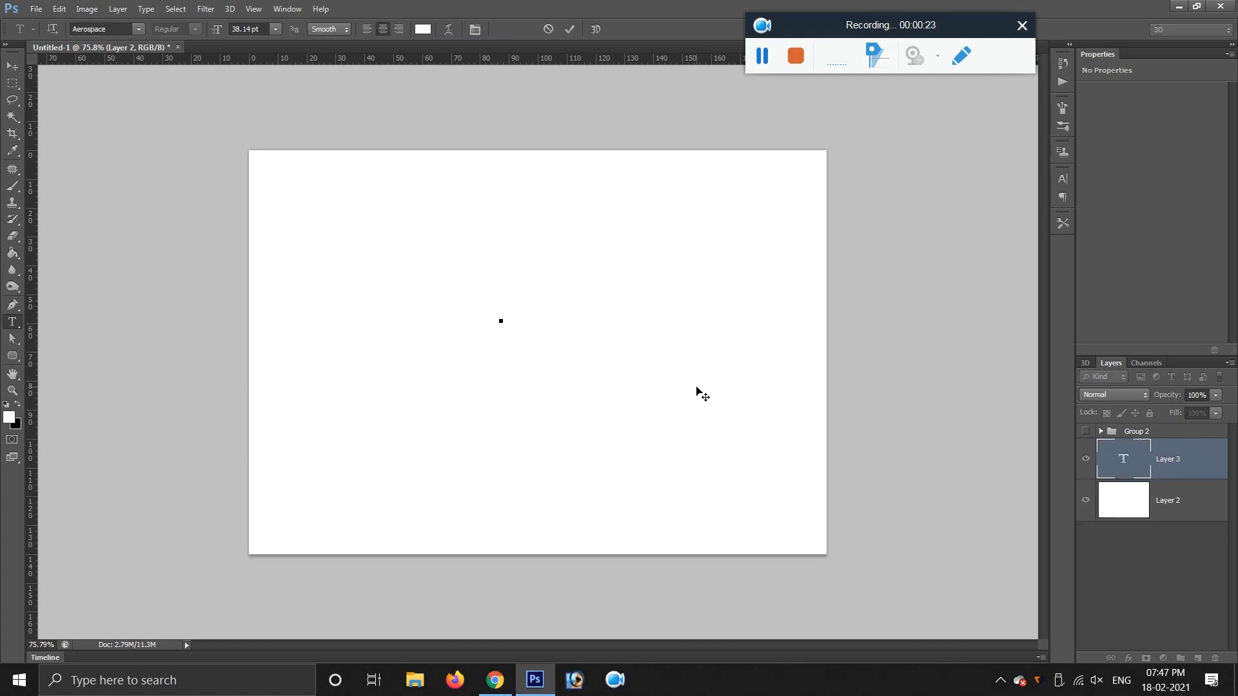
{"action": "left_click", "coordinate": [697, 391]}
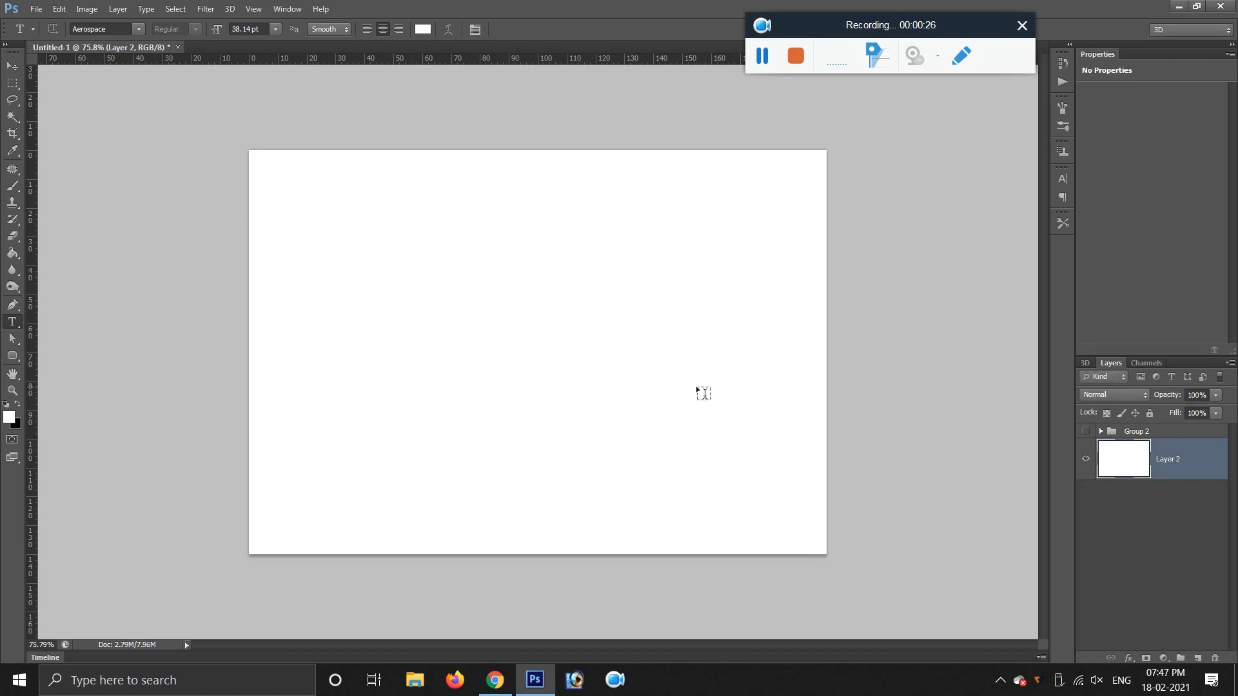
Set the text colour to black and type the letter B near the canvas centre.
{"action": "key", "text": "x"}
{"action": "left_click", "coordinate": [422, 29]}
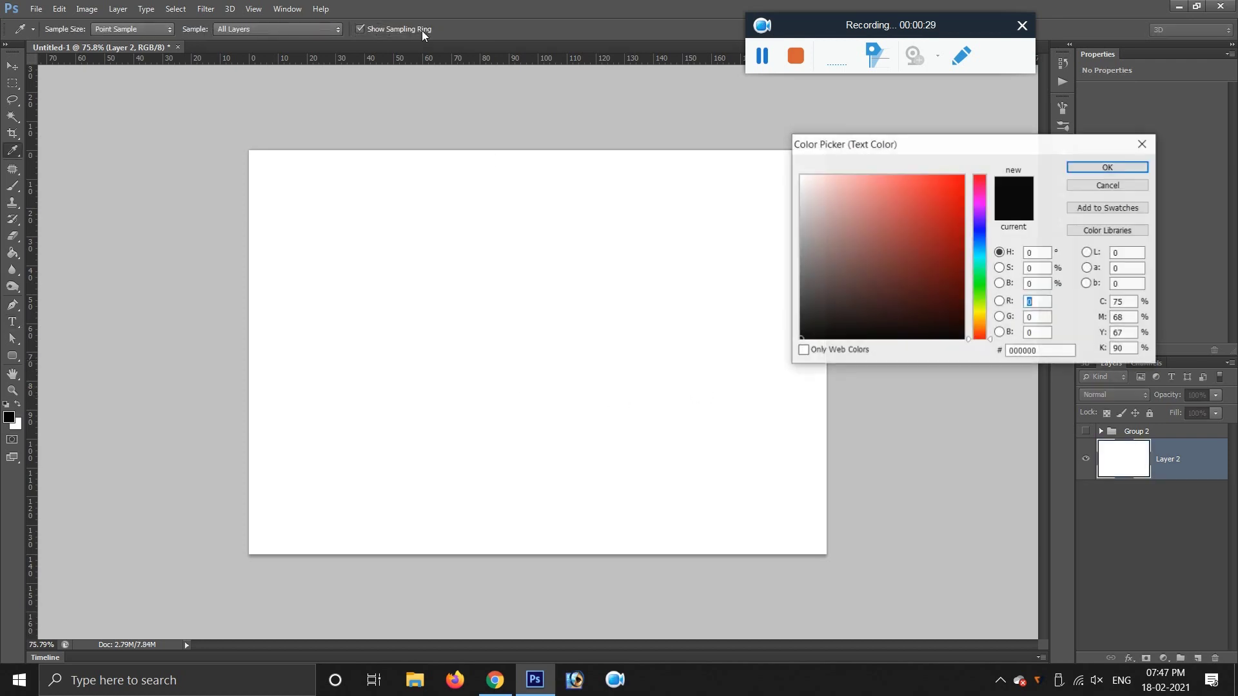
{"action": "left_click", "coordinate": [1125, 170]}
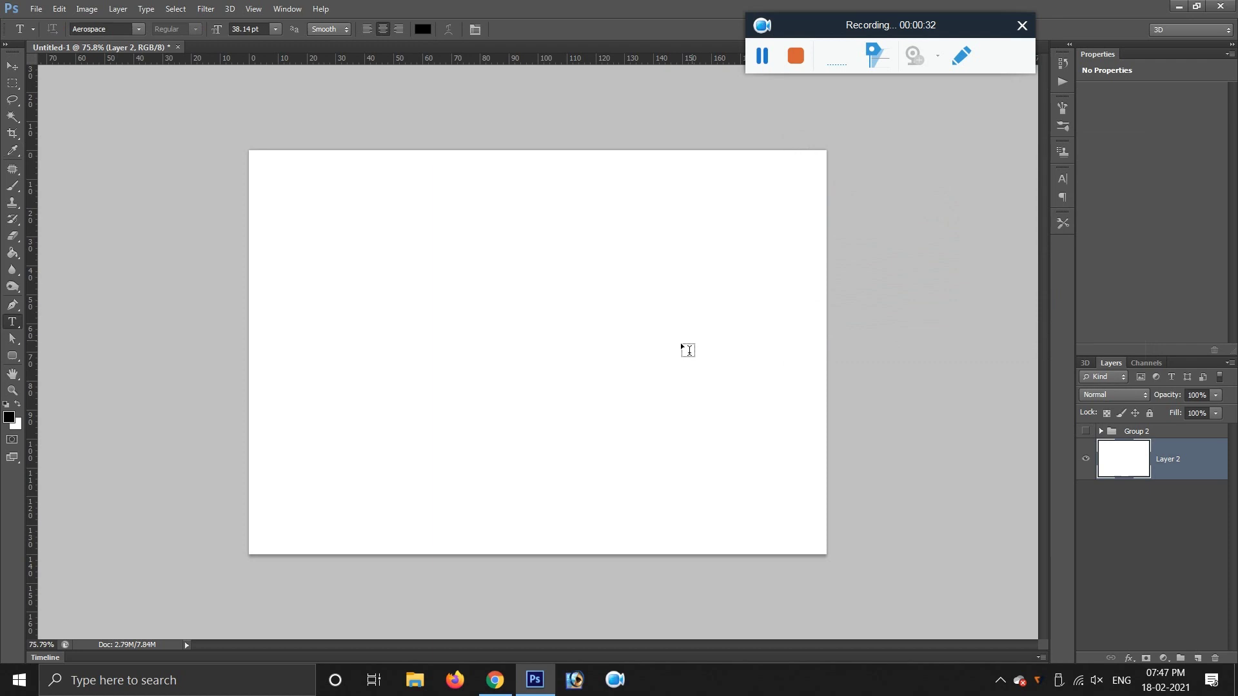
{"action": "left_click", "coordinate": [502, 335]}
{"action": "type", "text": "b"}
Free Transform the B to about 376% scale and -30° rotation.
{"action": "key", "text": "ctrl+t"}
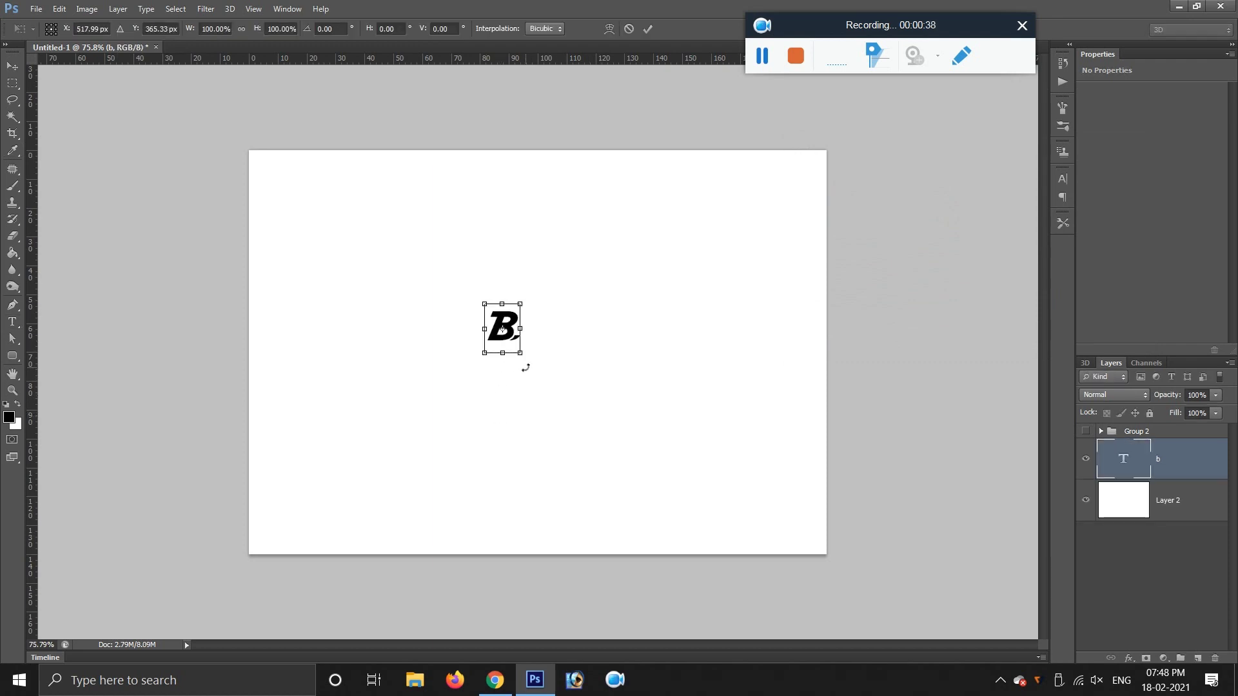
{"action": "mouse_move", "coordinate": [520, 354]}
{"action": "left_mouse_down"}
{"action": "mouse_move", "coordinate": [573, 420]}
{"action": "mouse_move", "coordinate": [622, 393]}
{"action": "mouse_move", "coordinate": [631, 368]}
{"action": "left_mouse_up"}
{"action": "left_click_drag", "start_coordinate": [561, 346], "coordinate": [596, 360]}
{"action": "key", "text": "Return"}
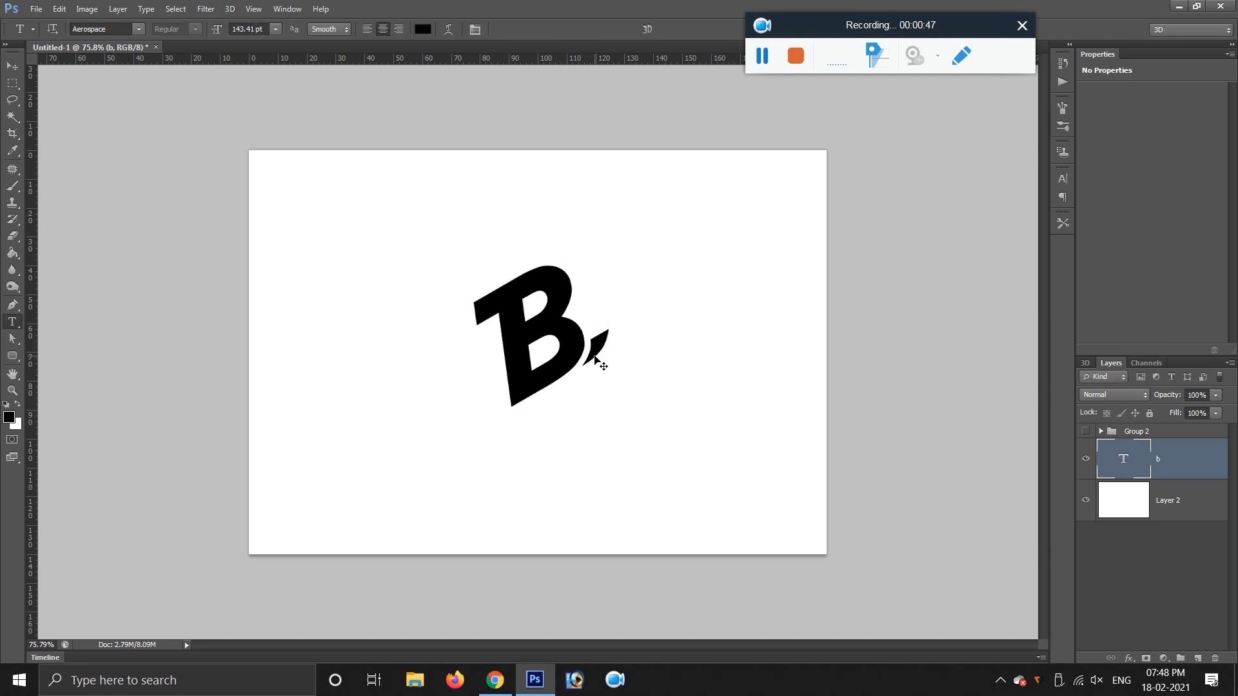
Centre the B on the canvas using Select All and the align-centres buttons.
{"action": "key", "text": "v"}
{"action": "key", "text": "ctrl+a"}
{"action": "left_click", "coordinate": [285, 29]}
{"action": "key", "text": "ctrl+d"}
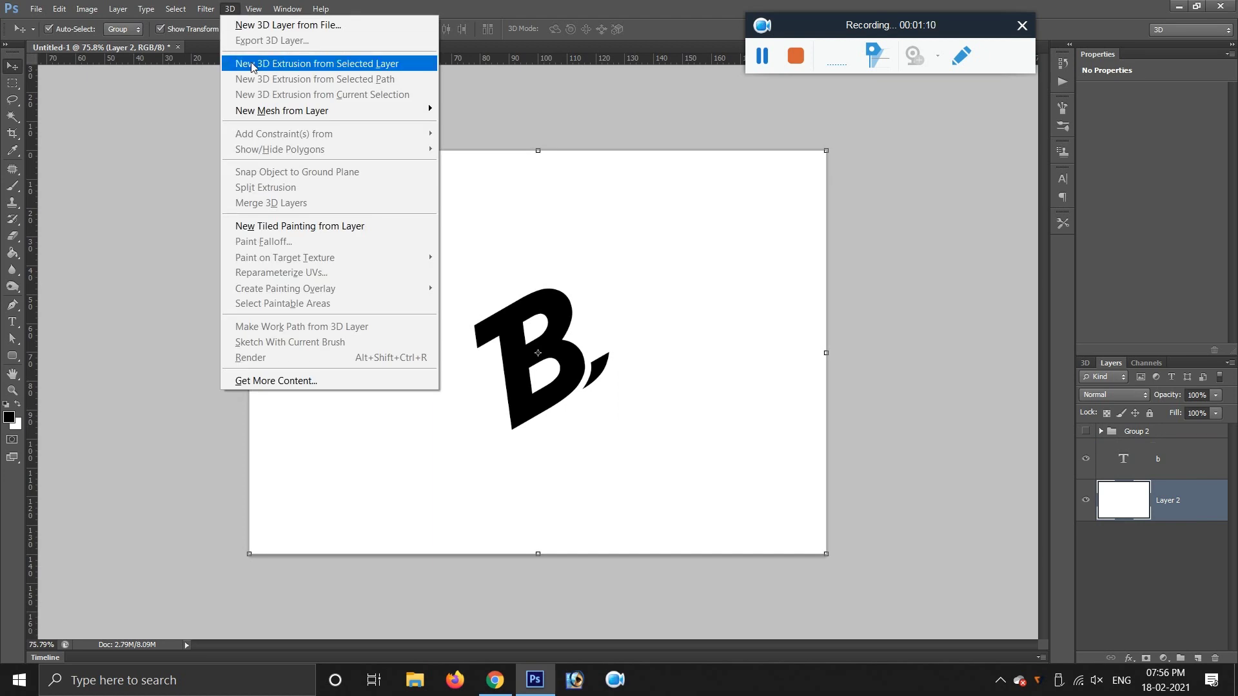
{"action": "mouse_move", "coordinate": [281, 110]}
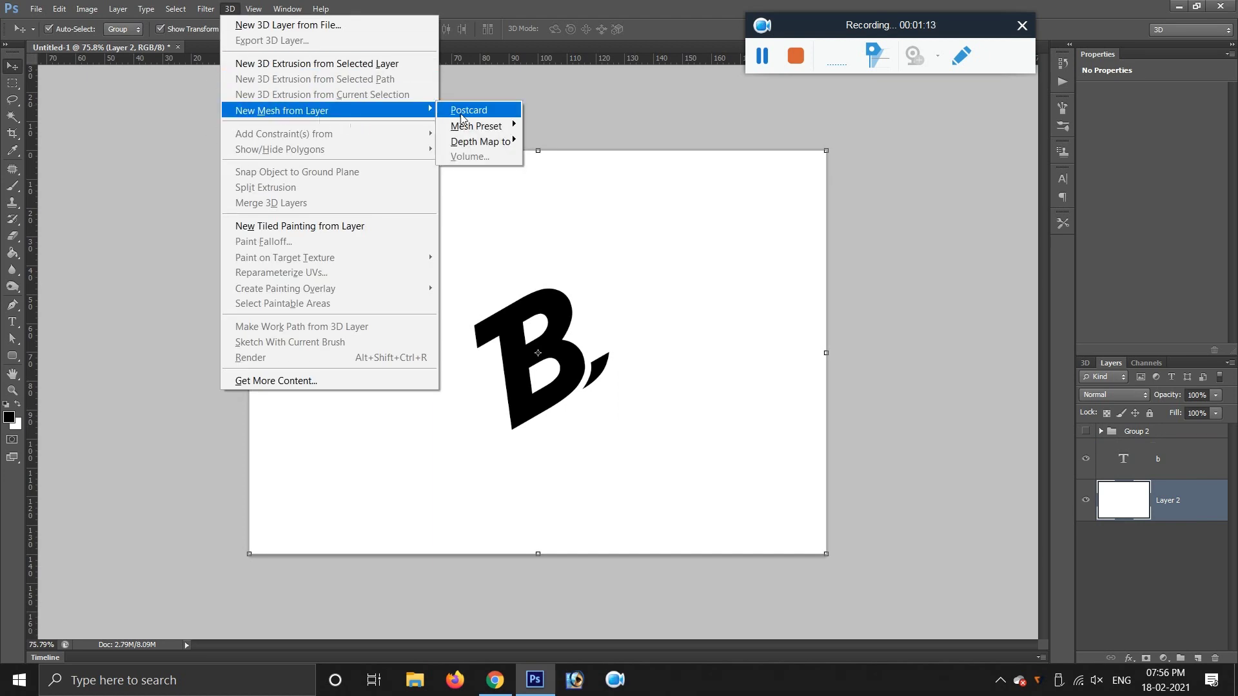
Turn white Layer 2 into a 3D Postcard and make the b text layer active.
{"action": "left_click", "coordinate": [470, 112]}
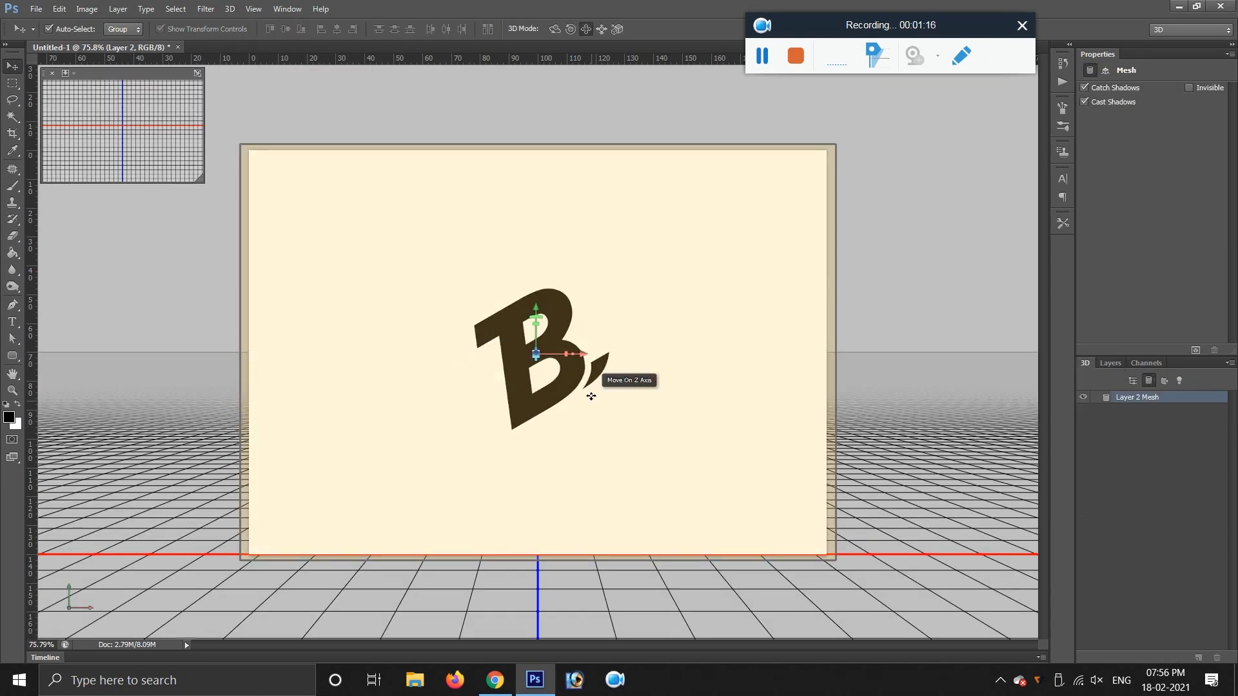
{"action": "left_click", "coordinate": [1109, 364]}
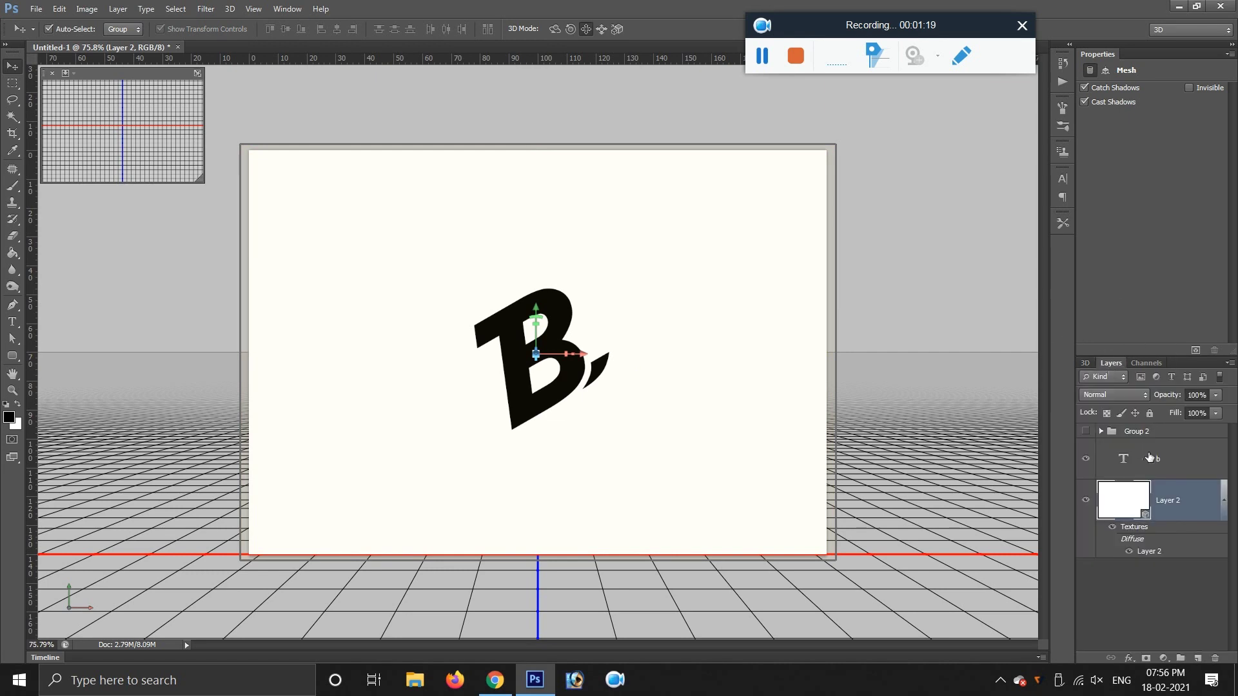
{"action": "left_click", "coordinate": [1168, 463]}
{"action": "right_click", "coordinate": [1168, 462]}
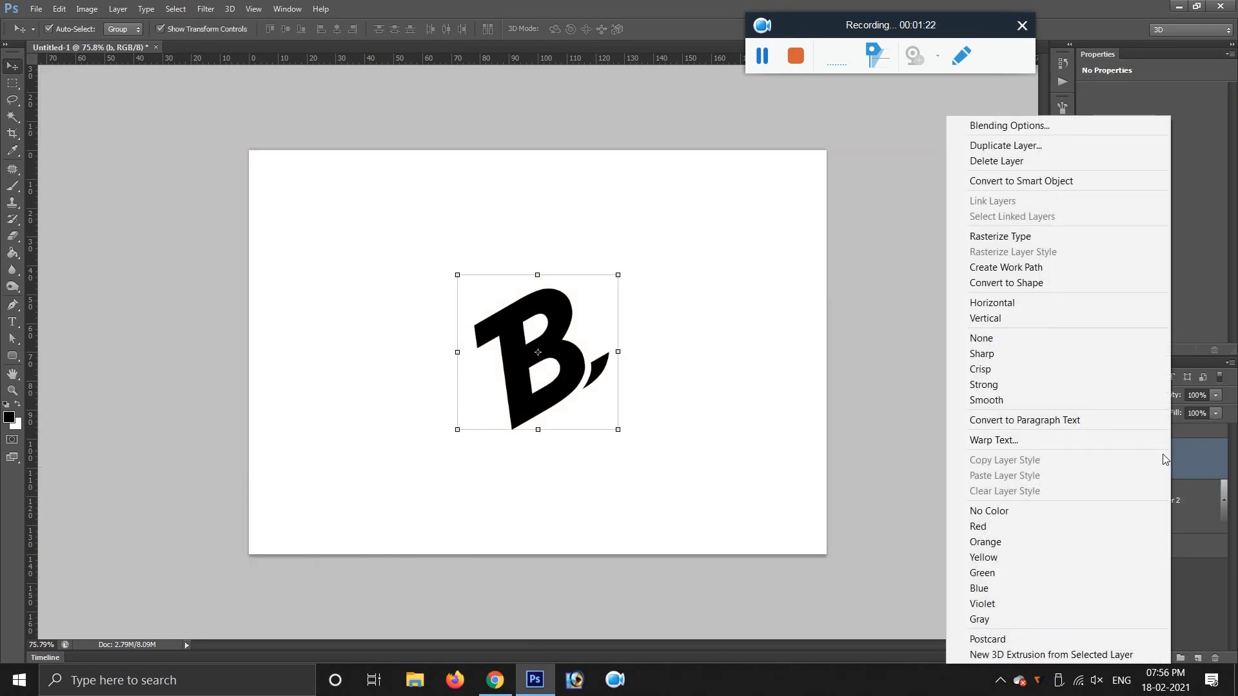
{"action": "left_click", "coordinate": [1194, 476]}
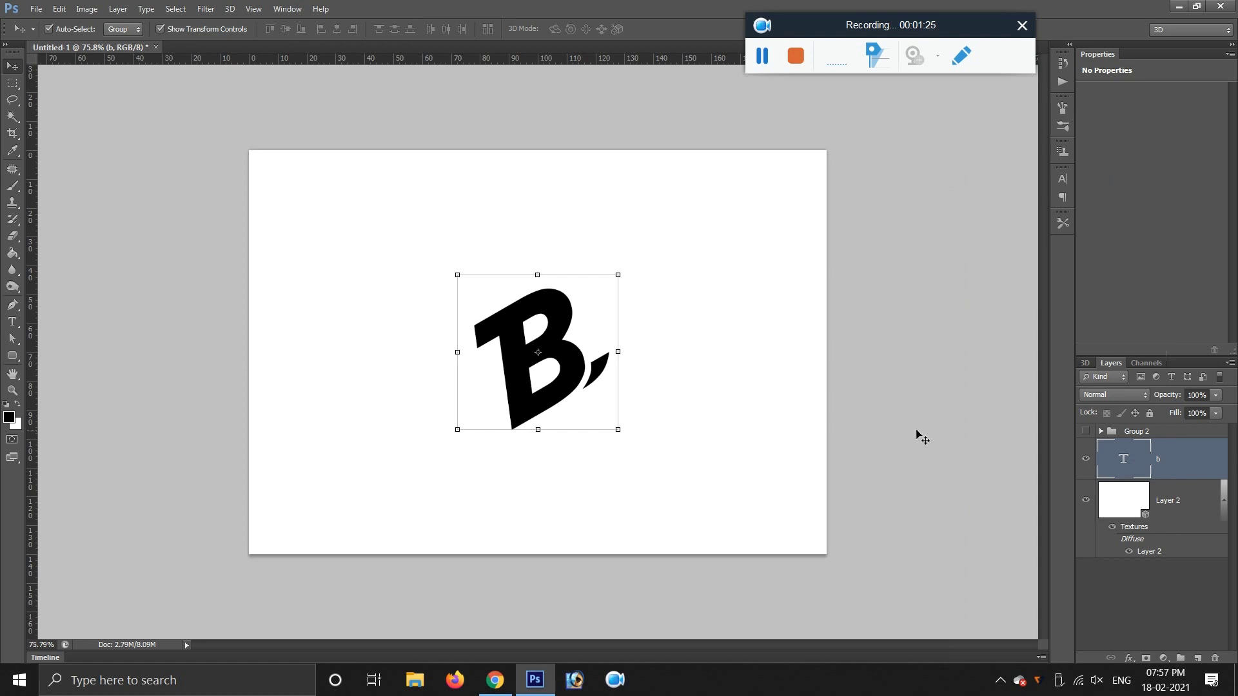
{"action": "left_click", "coordinate": [232, 13]}
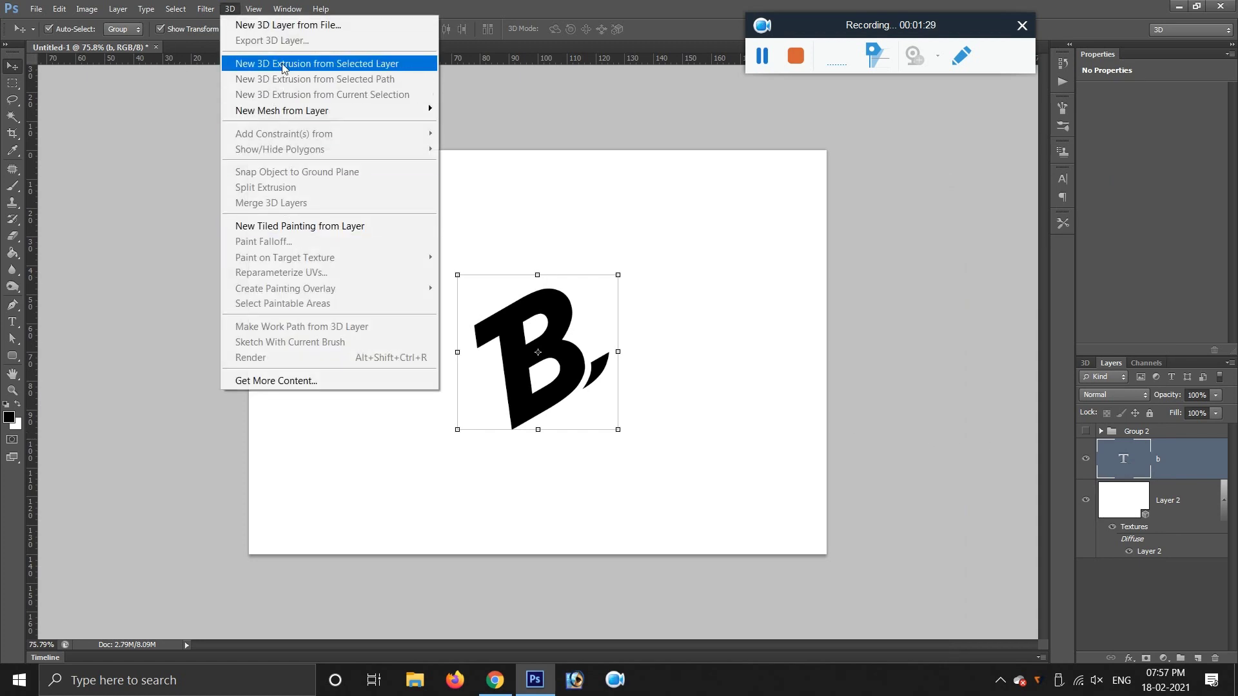
Extrude the B via New 3D Extrusion and open the b Front Inflation Material's Diffuse colour.
{"action": "left_click", "coordinate": [281, 65]}
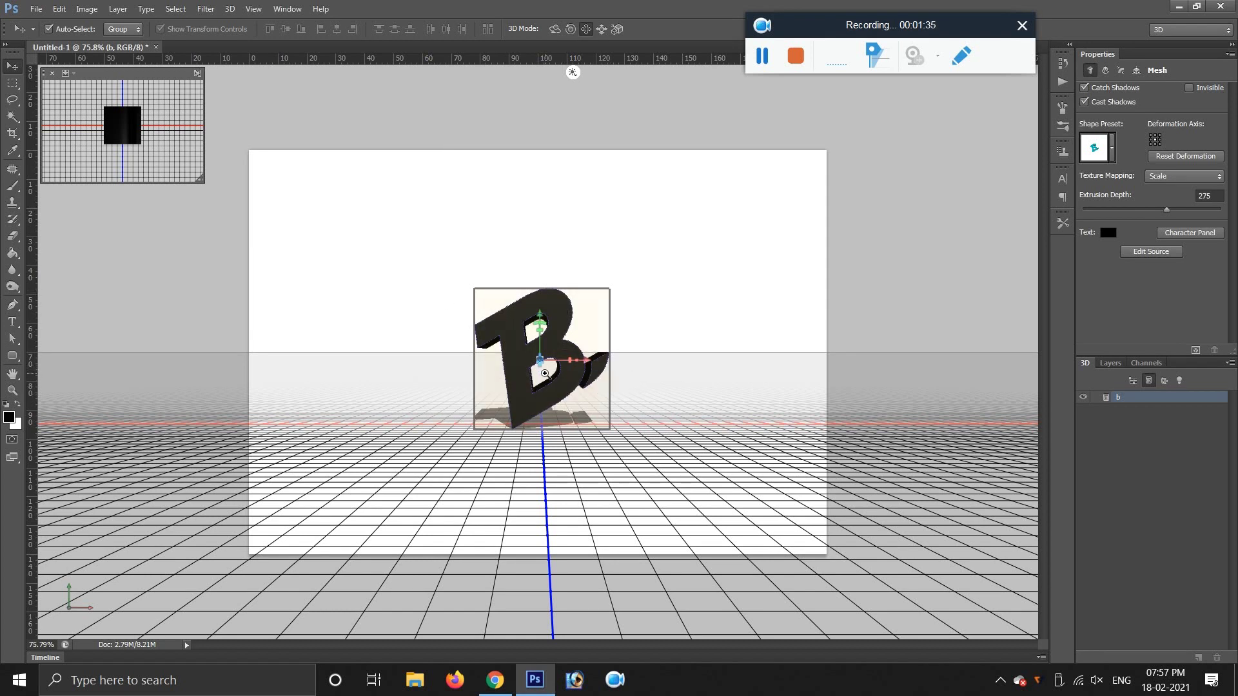
{"action": "left_click_drag", "start_coordinate": [545, 374], "coordinate": [1136, 383]}
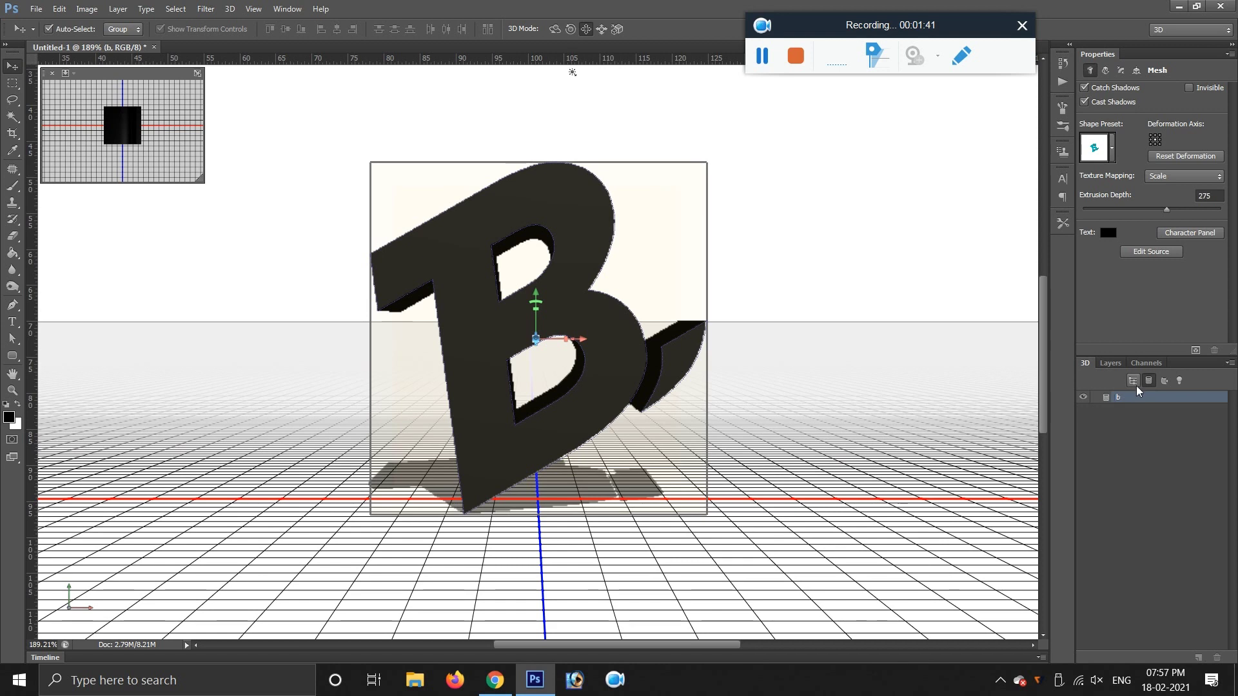
{"action": "left_click", "coordinate": [1133, 381]}
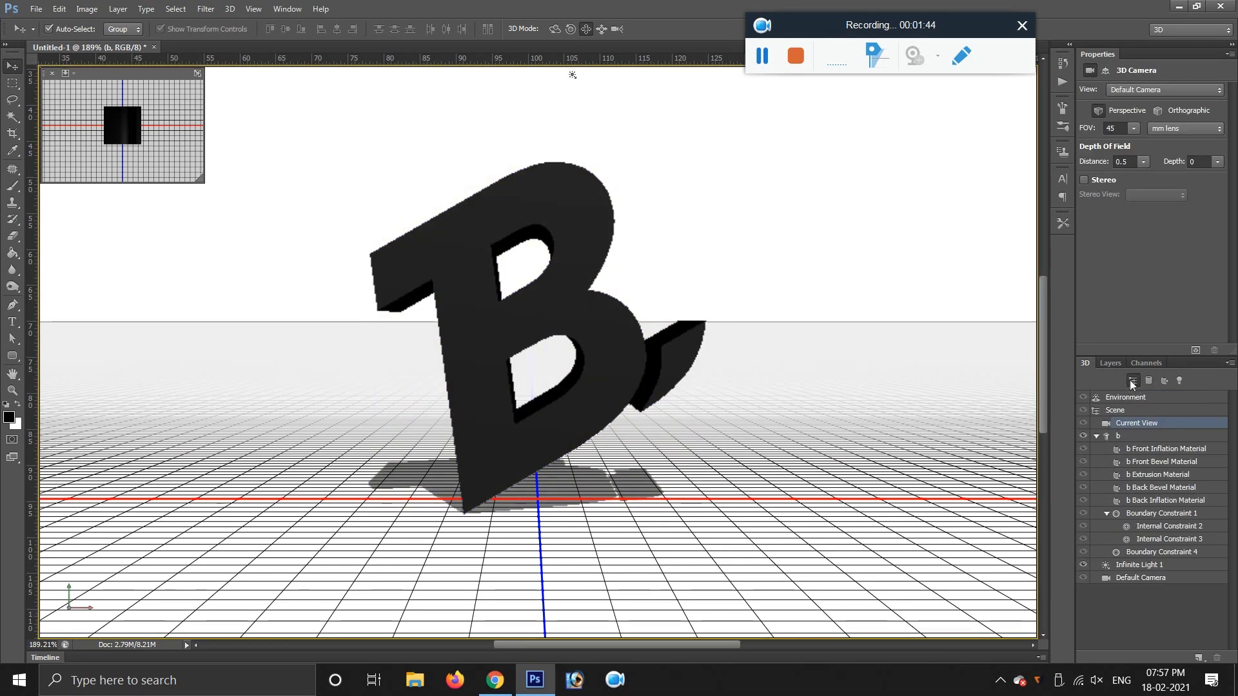
{"action": "left_click", "coordinate": [1141, 448]}
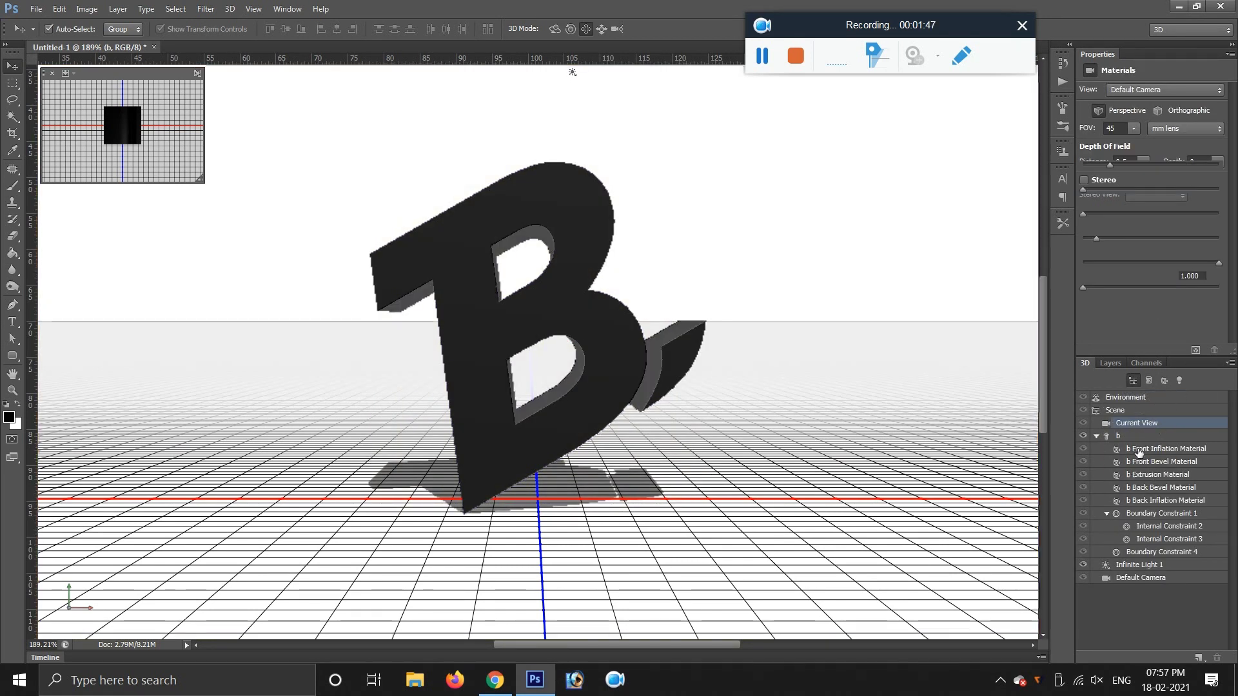
{"action": "left_click", "coordinate": [1133, 89]}
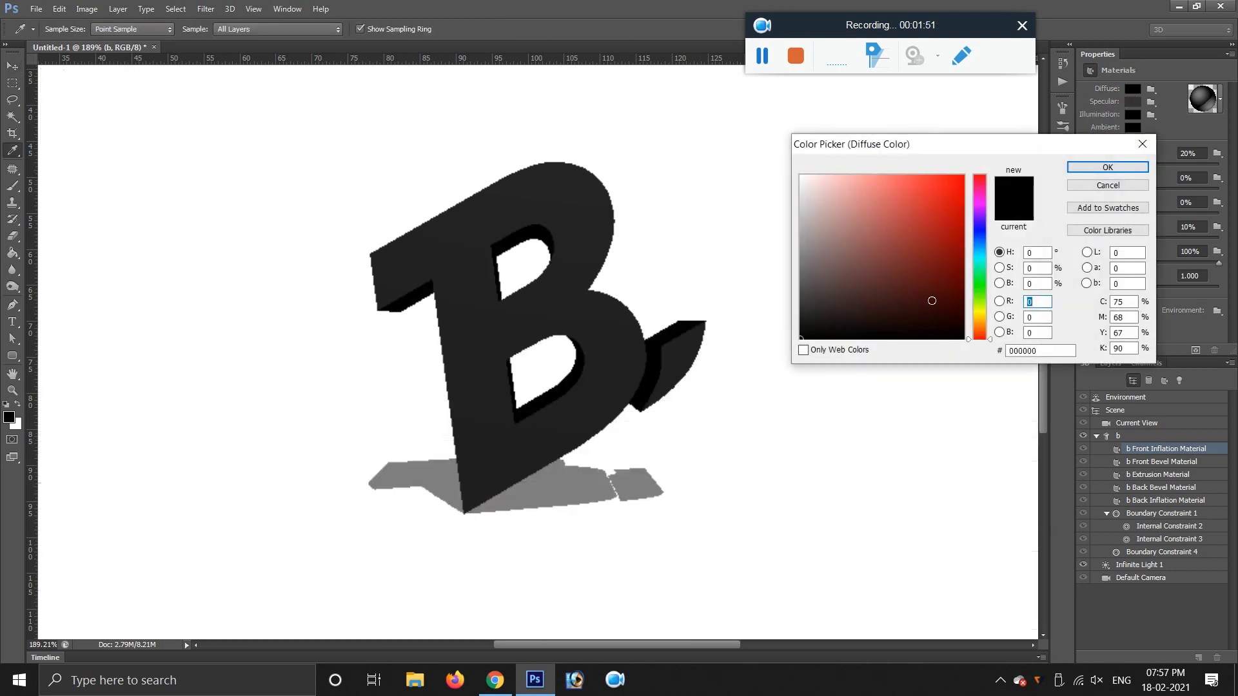
Make the B's front inflation material a light pale pink.
{"action": "left_click", "coordinate": [926, 226]}
{"action": "left_click", "coordinate": [981, 203]}
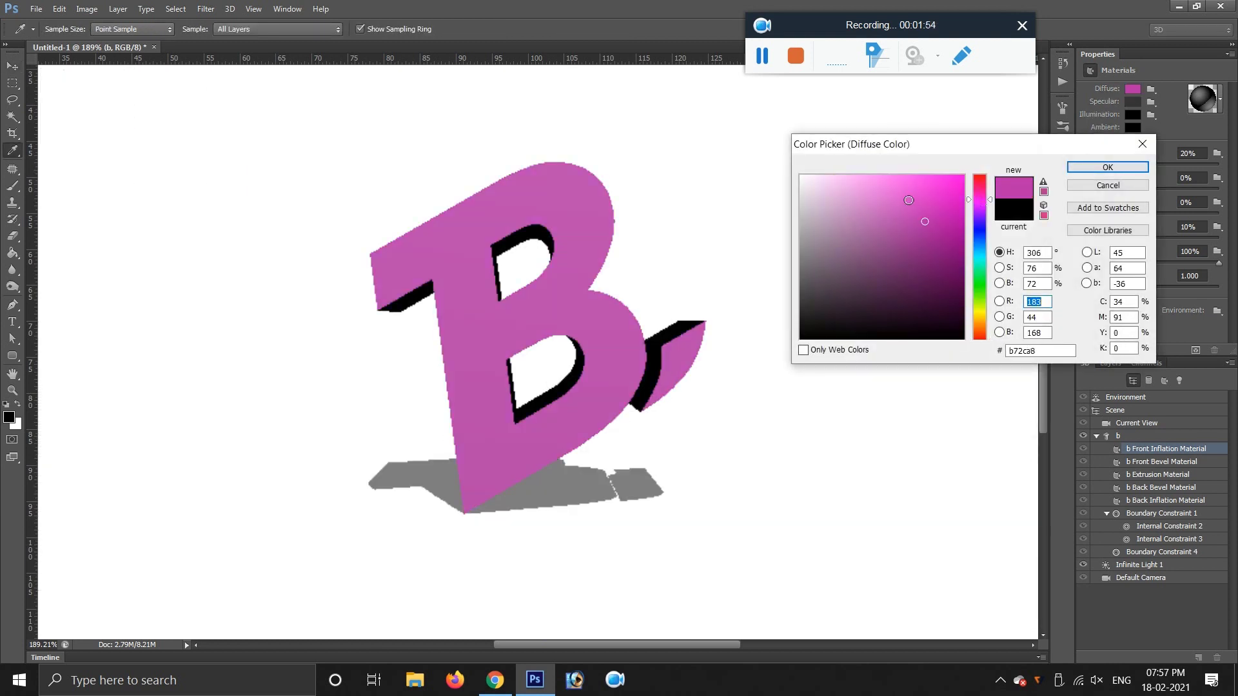
{"action": "left_click_drag", "start_coordinate": [908, 200], "coordinate": [866, 179]}
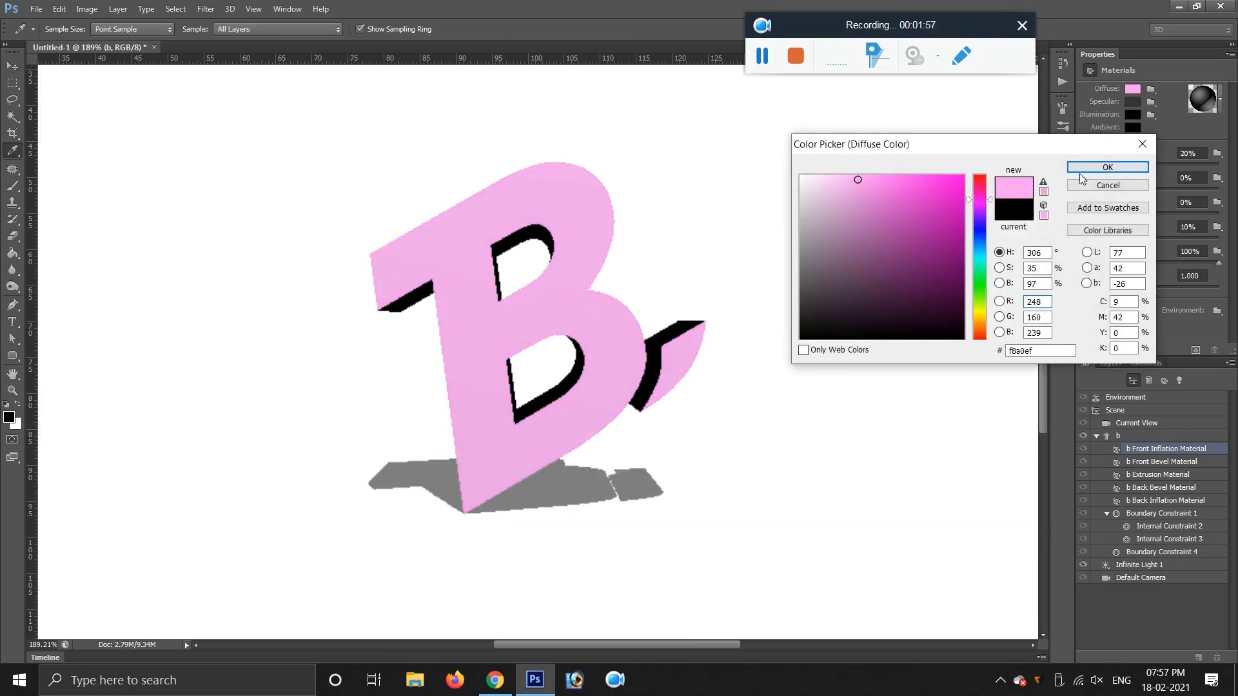
{"action": "left_click", "coordinate": [1083, 169]}
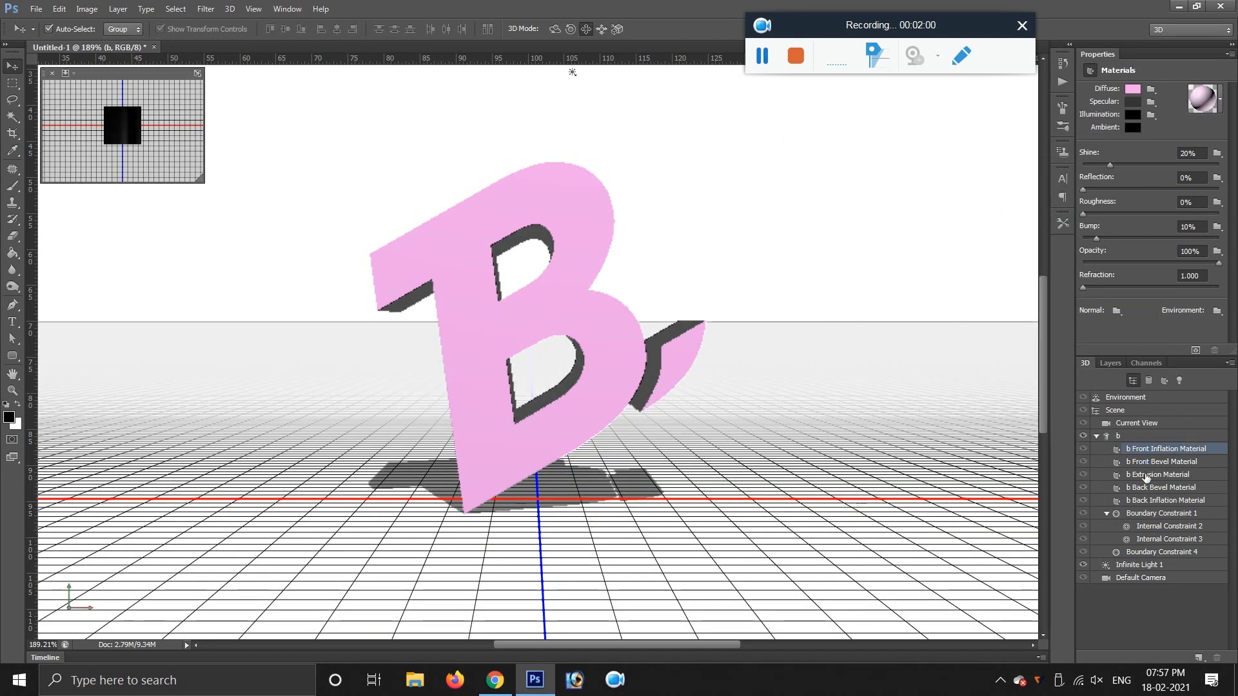
Give the Extrusion Material a dark purple #865881 diffuse colour.
{"action": "left_click", "coordinate": [1146, 477]}
{"action": "left_click", "coordinate": [1133, 89]}
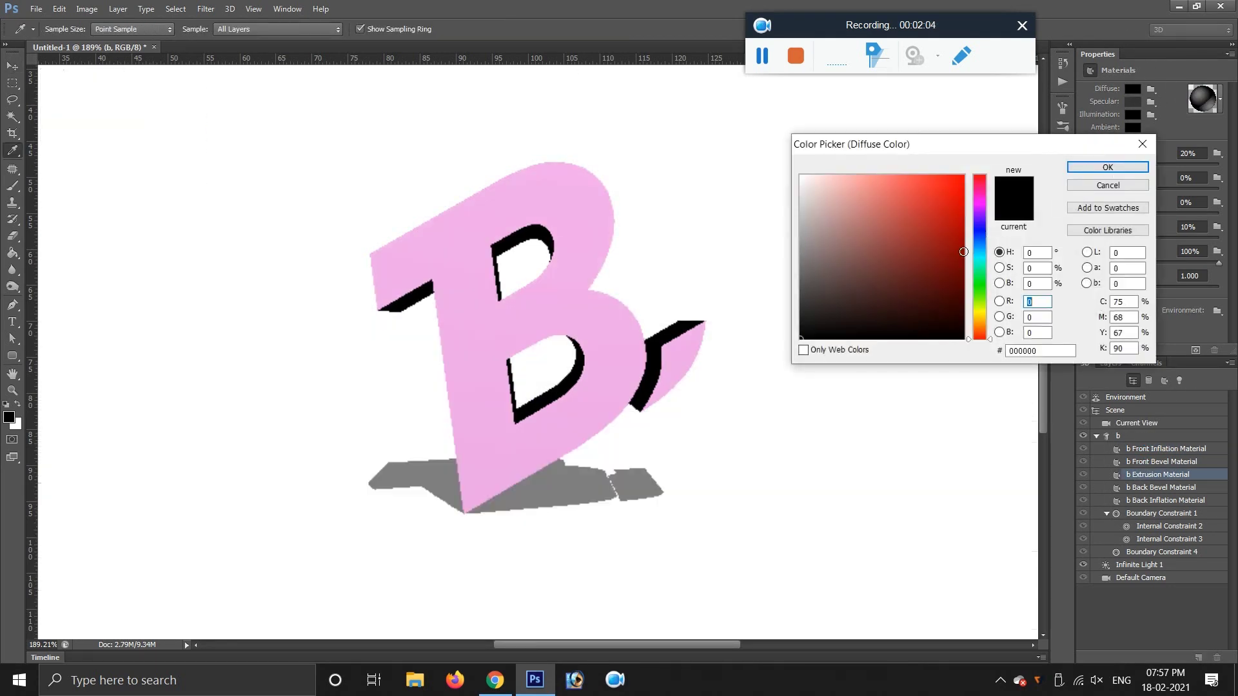
{"action": "left_click", "coordinate": [562, 282]}
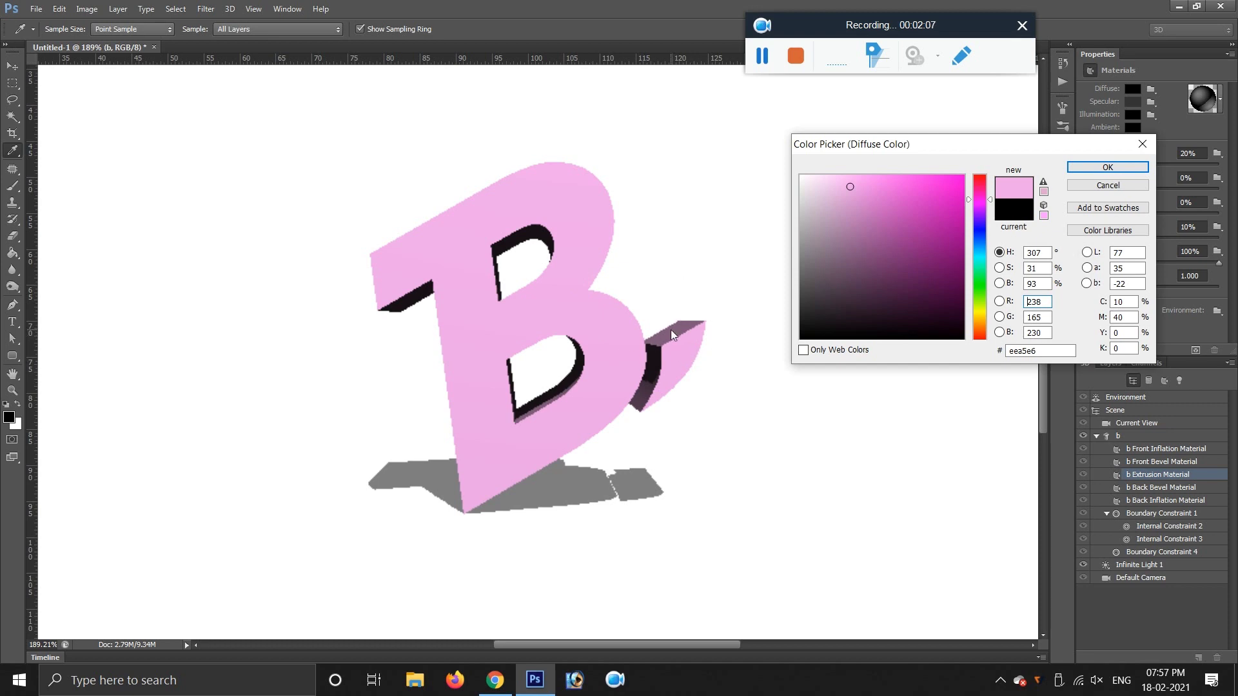
{"action": "left_click", "coordinate": [980, 183]}
{"action": "left_click", "coordinate": [681, 329]}
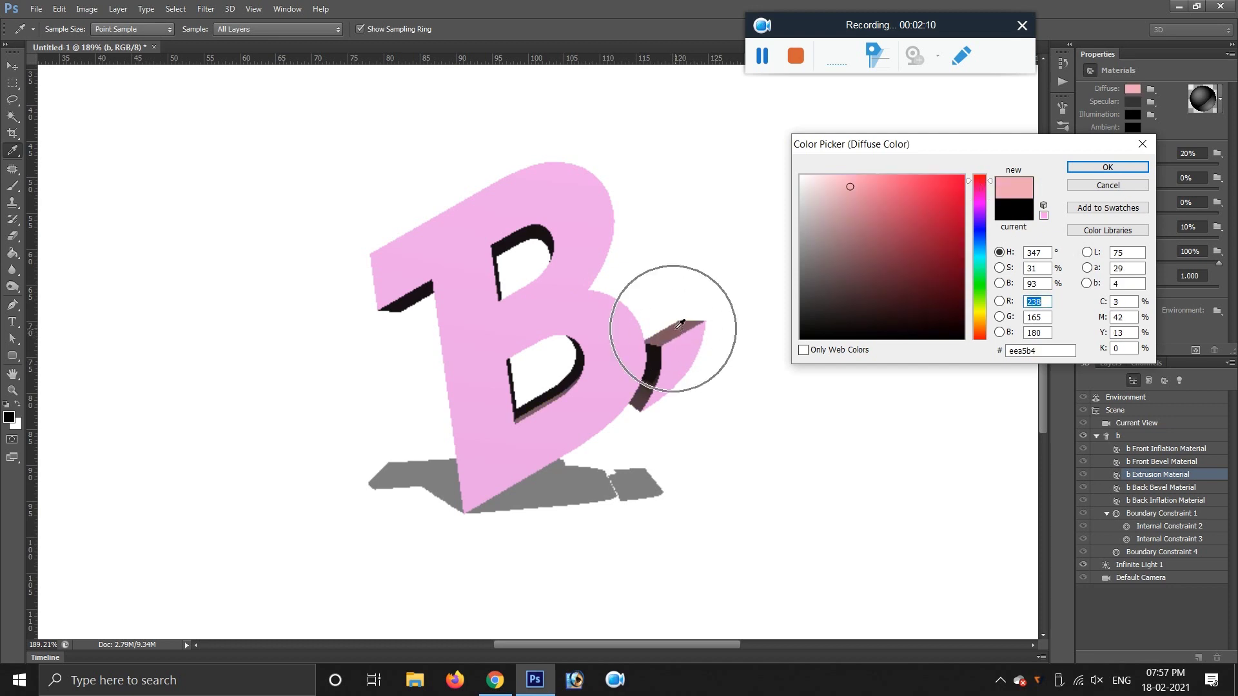
{"action": "left_click", "coordinate": [683, 333]}
{"action": "left_click", "coordinate": [674, 329]}
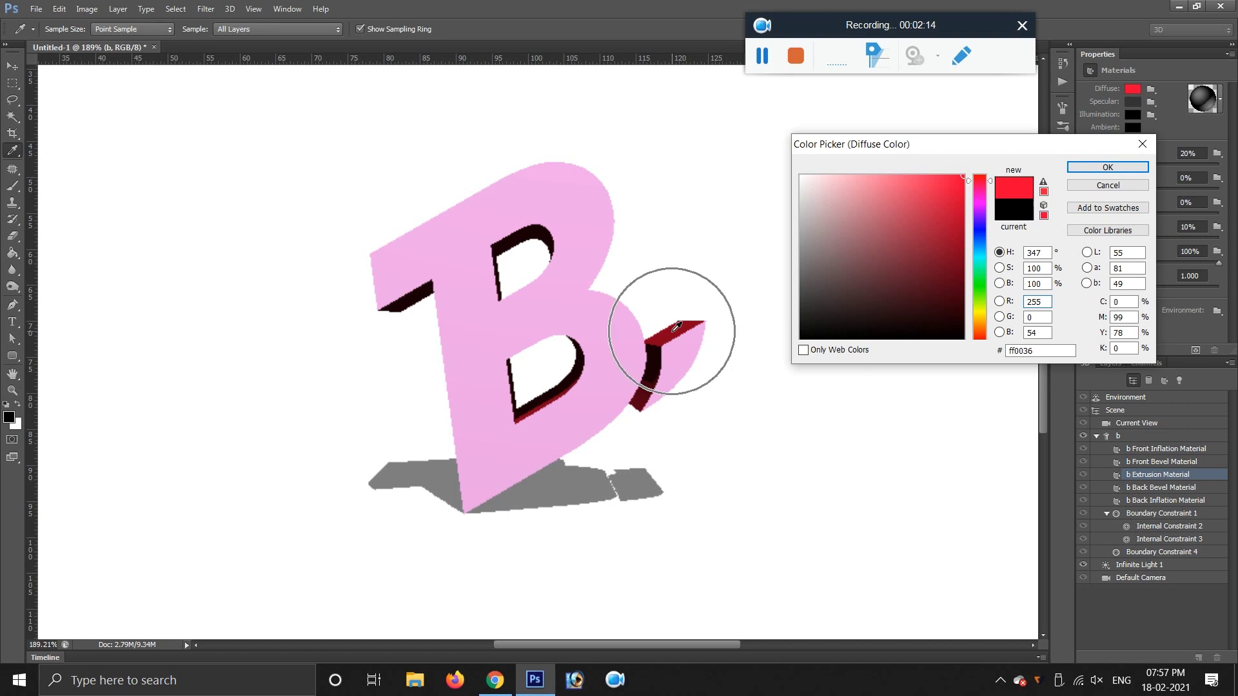
{"action": "left_click", "coordinate": [568, 206]}
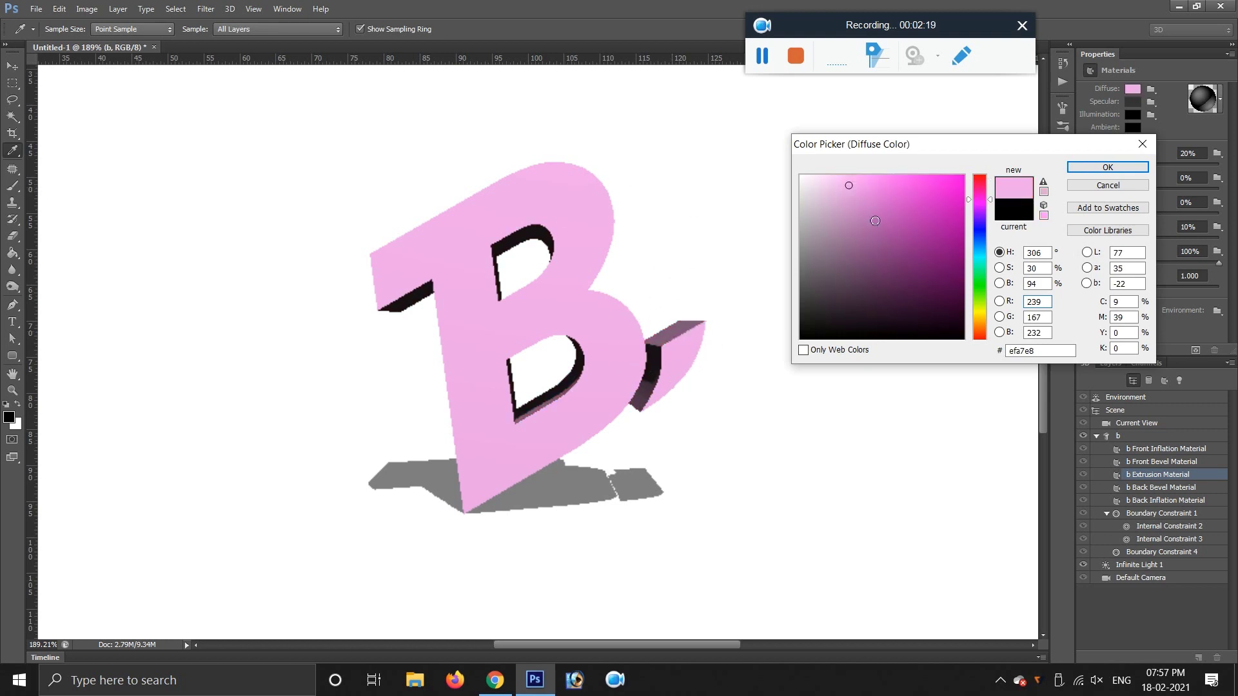
{"action": "left_click", "coordinate": [857, 253]}
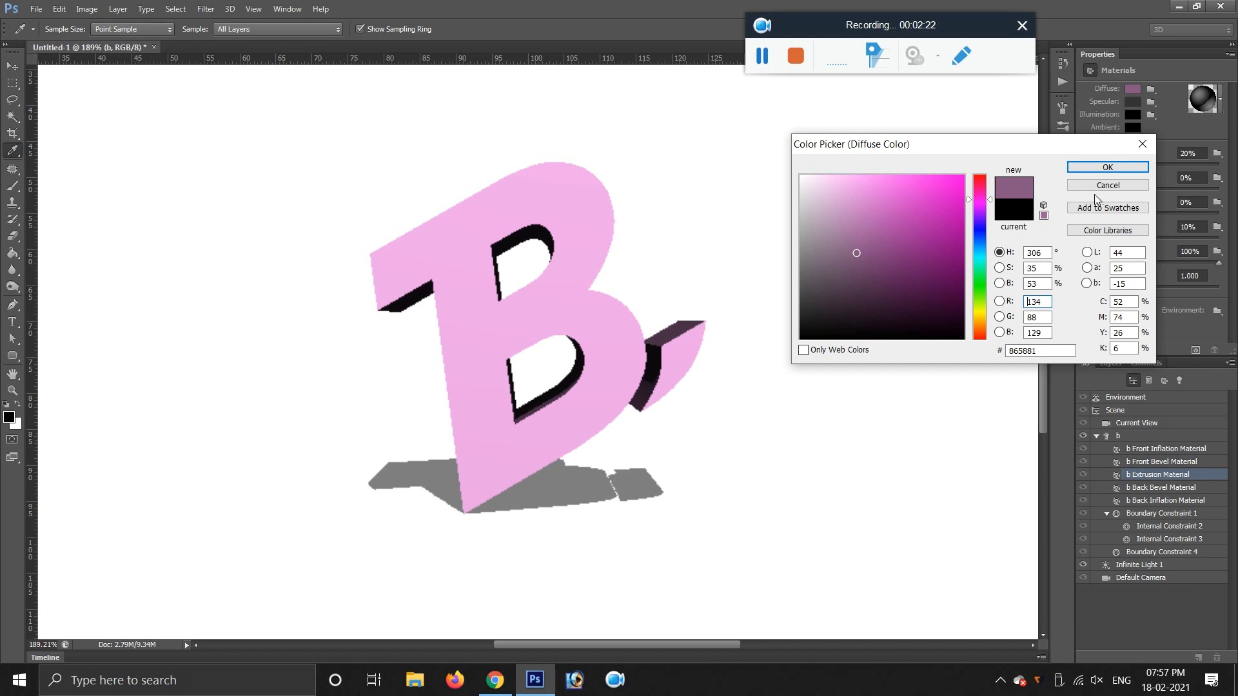
{"action": "left_click", "coordinate": [1108, 169]}
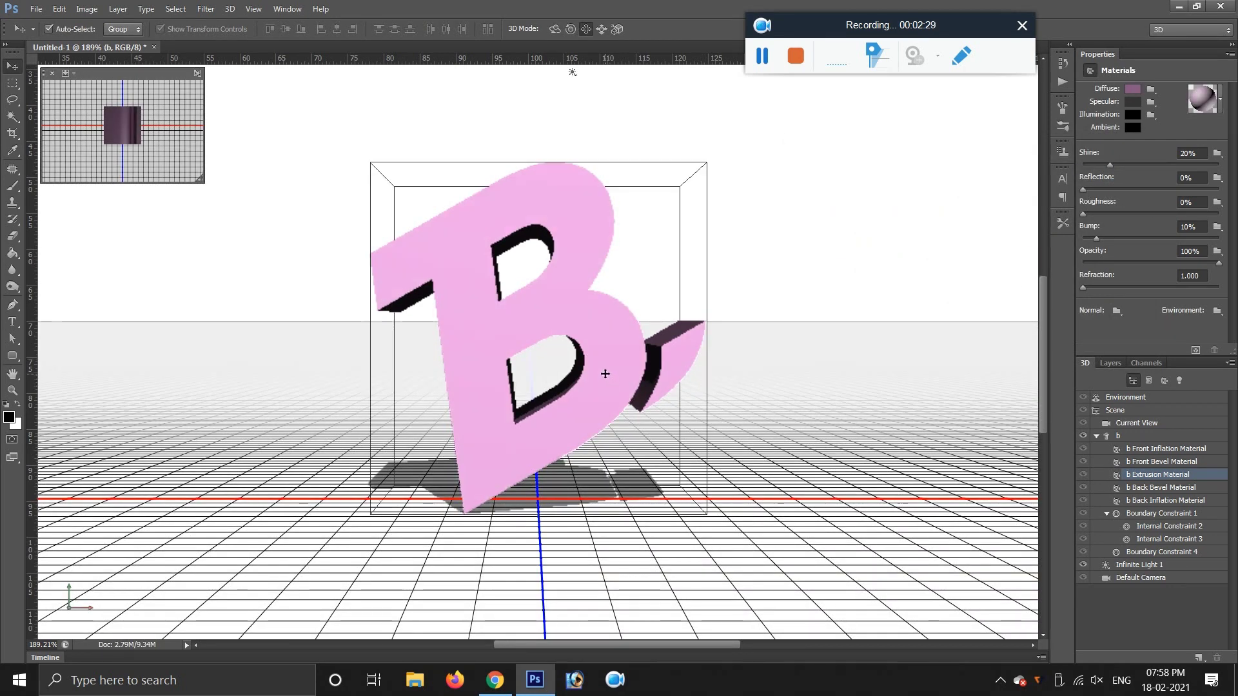
Set the b mesh's Extrusion Depth to 550 in Properties.
{"action": "left_click", "coordinate": [1150, 381]}
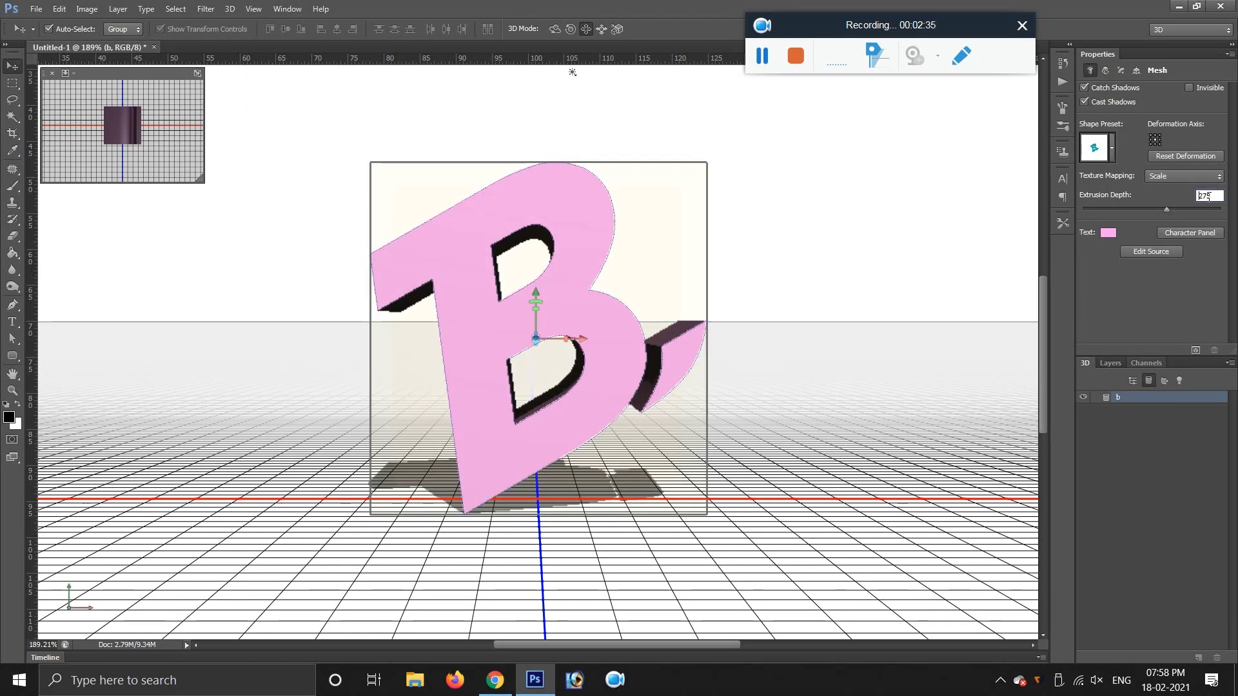
{"action": "type", "text": "350"}
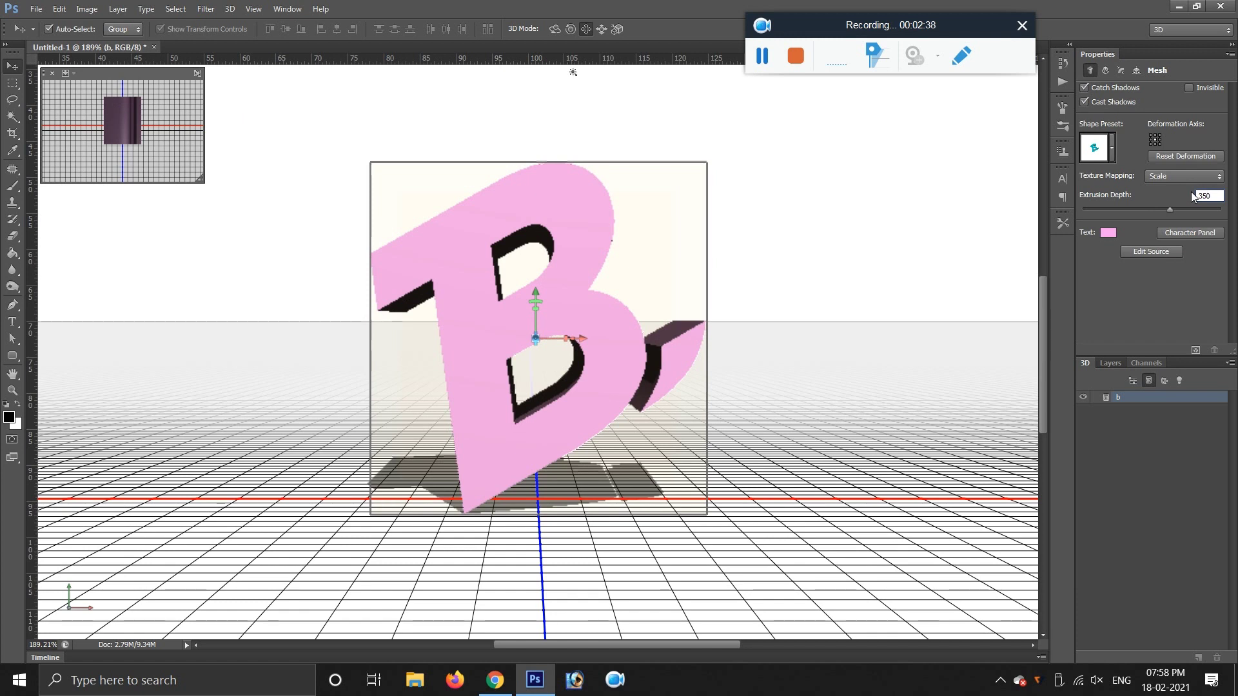
{"action": "type", "text": "550"}
{"action": "key", "text": "Return"}
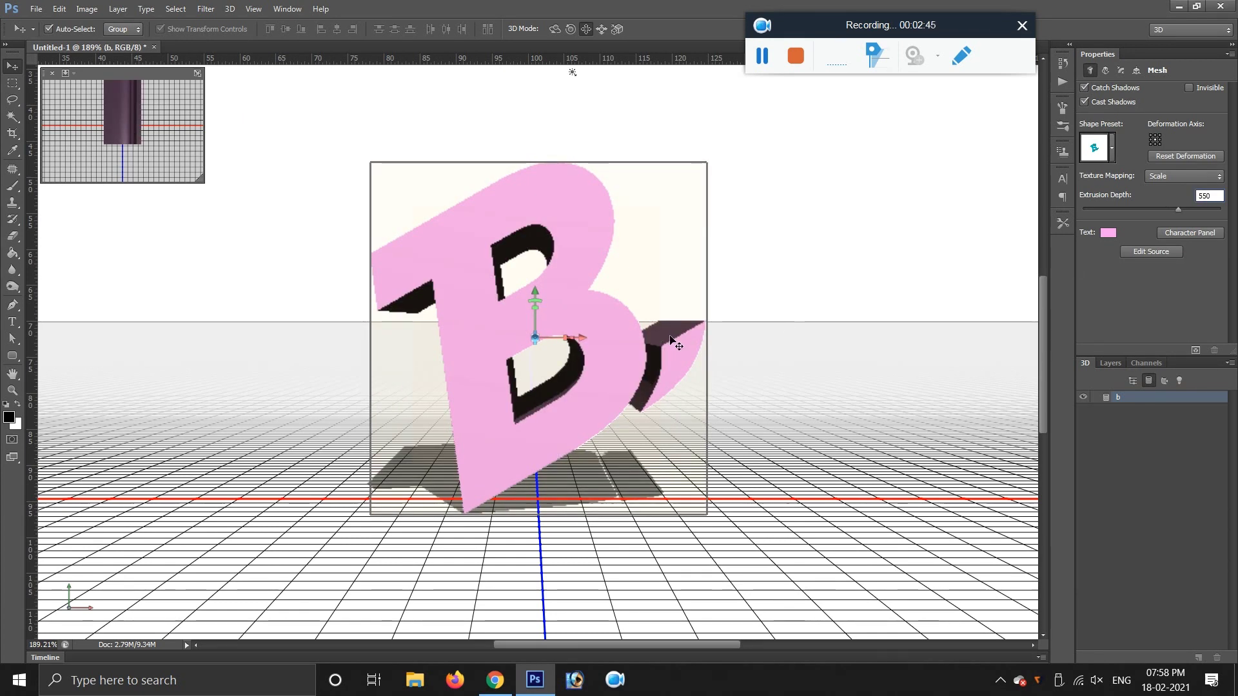
Select Layer 2 and the b layer and merge them with Layer > Merge Layers.
{"action": "left_click", "coordinate": [1105, 363]}
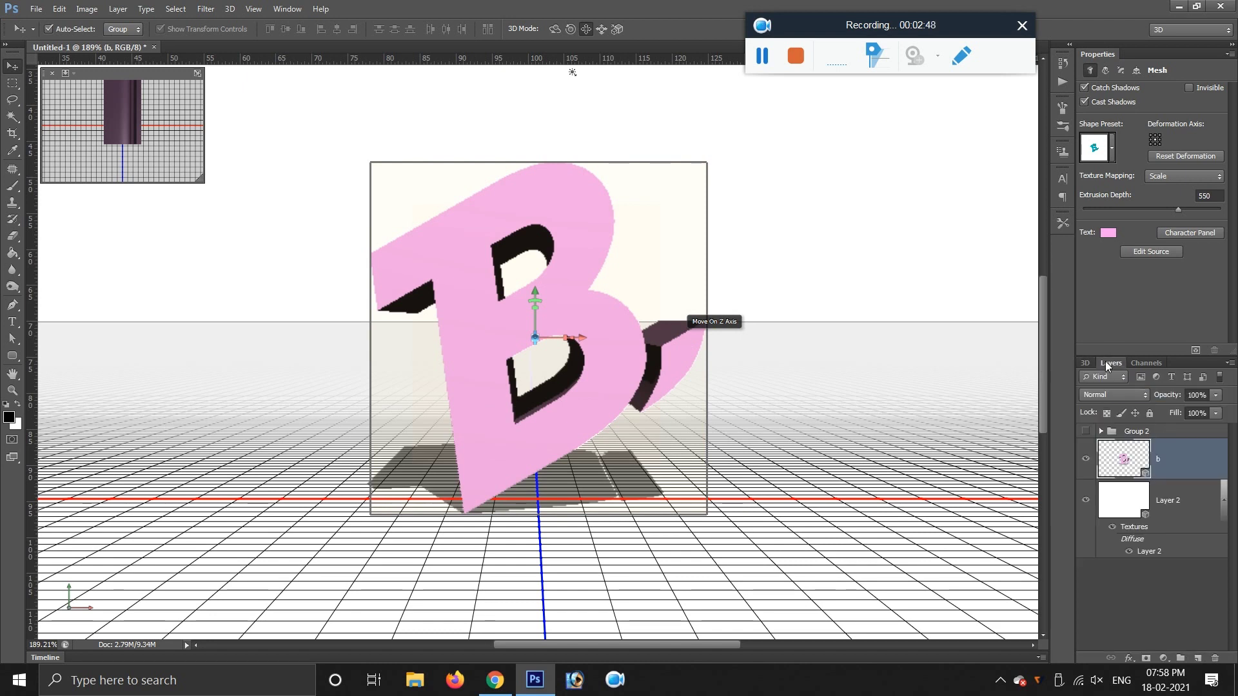
{"action": "left_click", "coordinate": [1169, 507]}
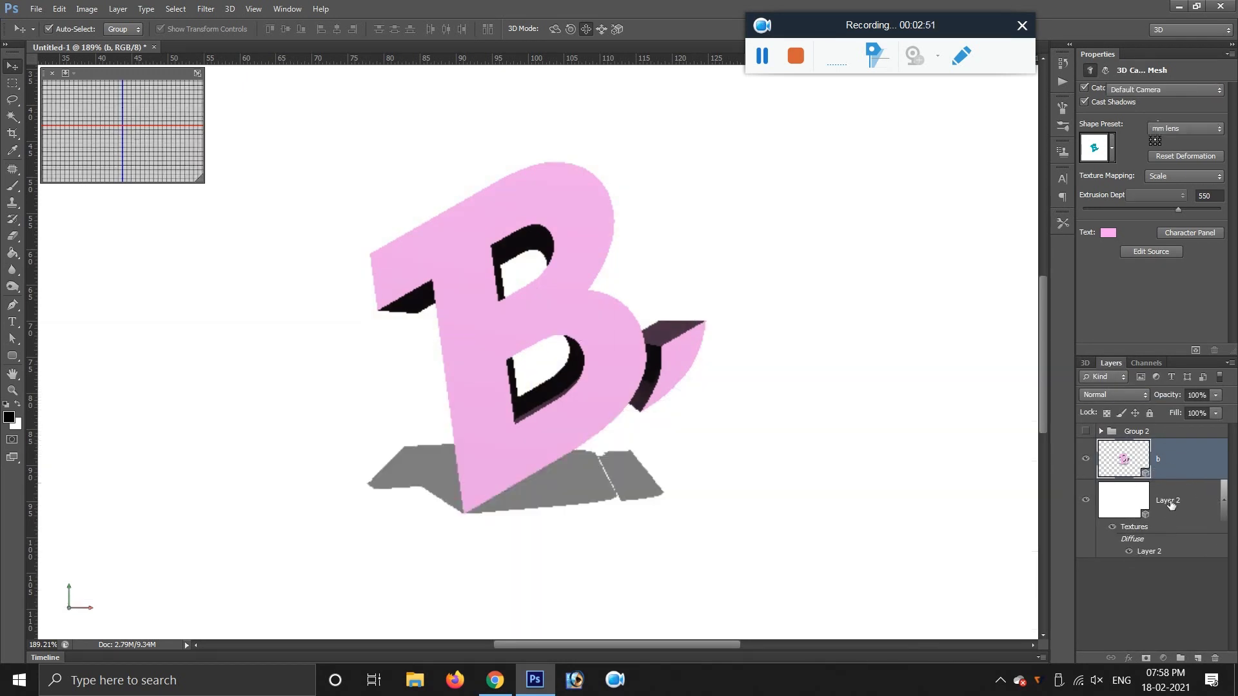
{"action": "left_click", "coordinate": [1175, 461], "text": "shift"}
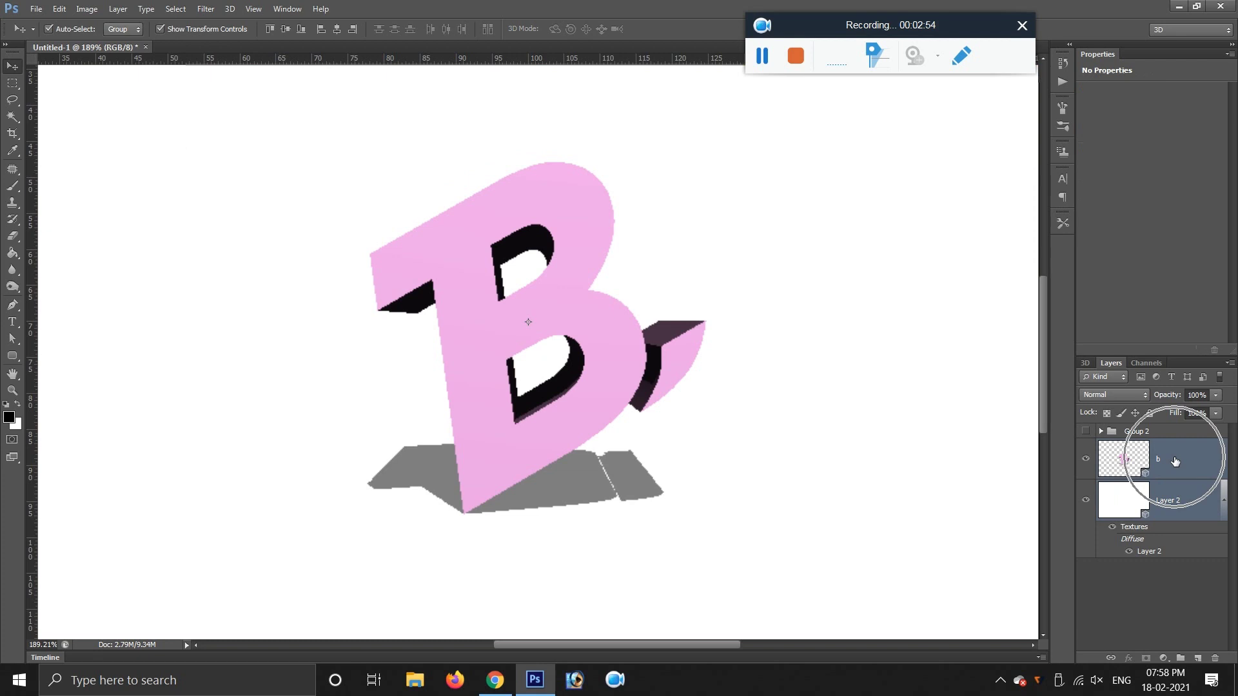
{"action": "left_click", "coordinate": [87, 9]}
{"action": "mouse_move", "coordinate": [117, 9]}
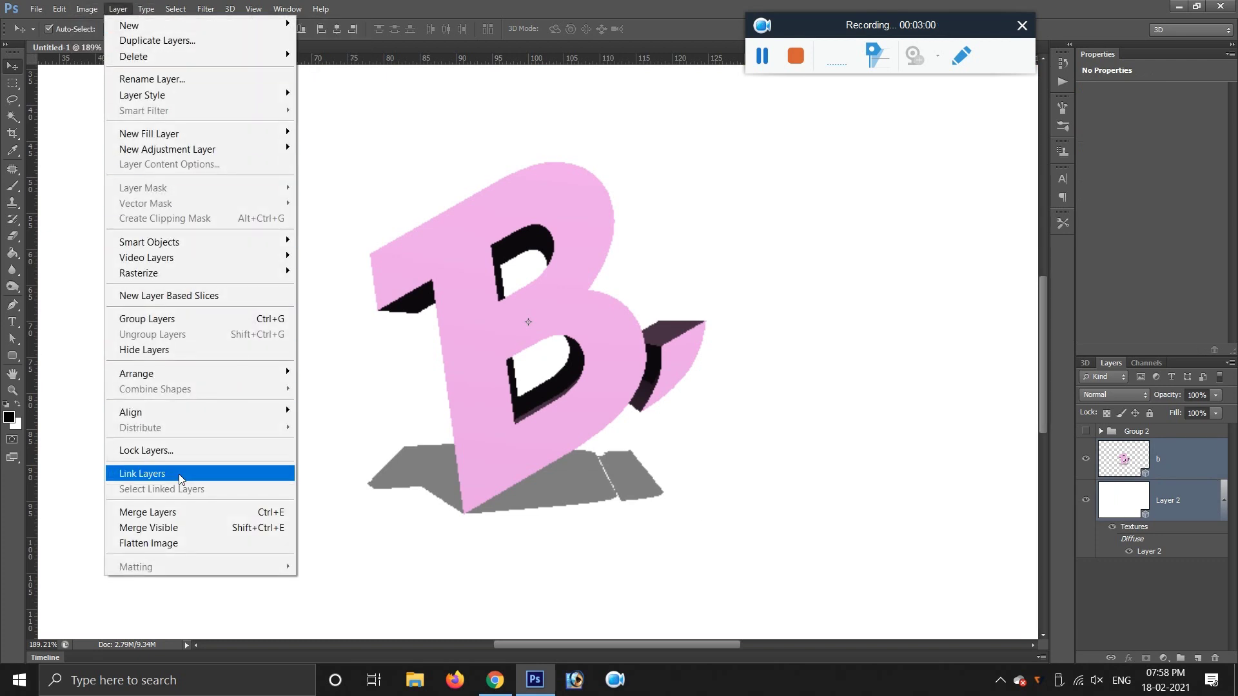
{"action": "left_click", "coordinate": [185, 513]}
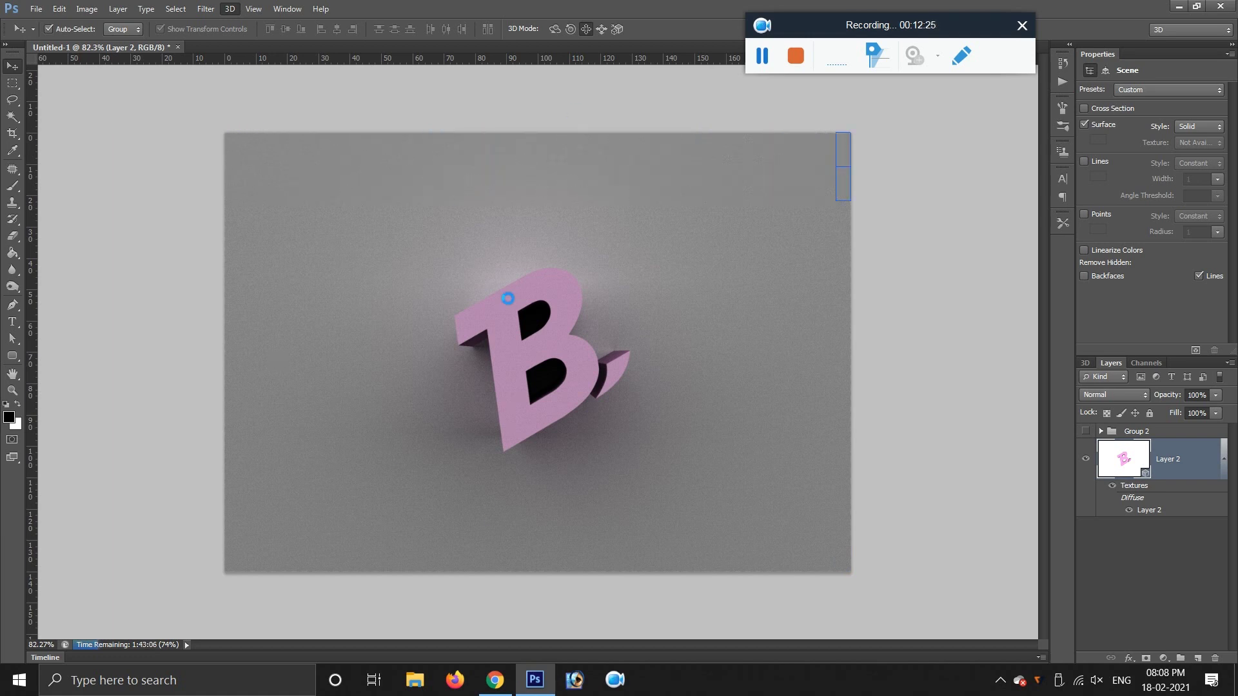
Unmute the speakers and wait for the 3D render of the pink B to finish.
{"action": "left_click", "coordinate": [1096, 680]}
{"action": "left_click", "coordinate": [1094, 643]}
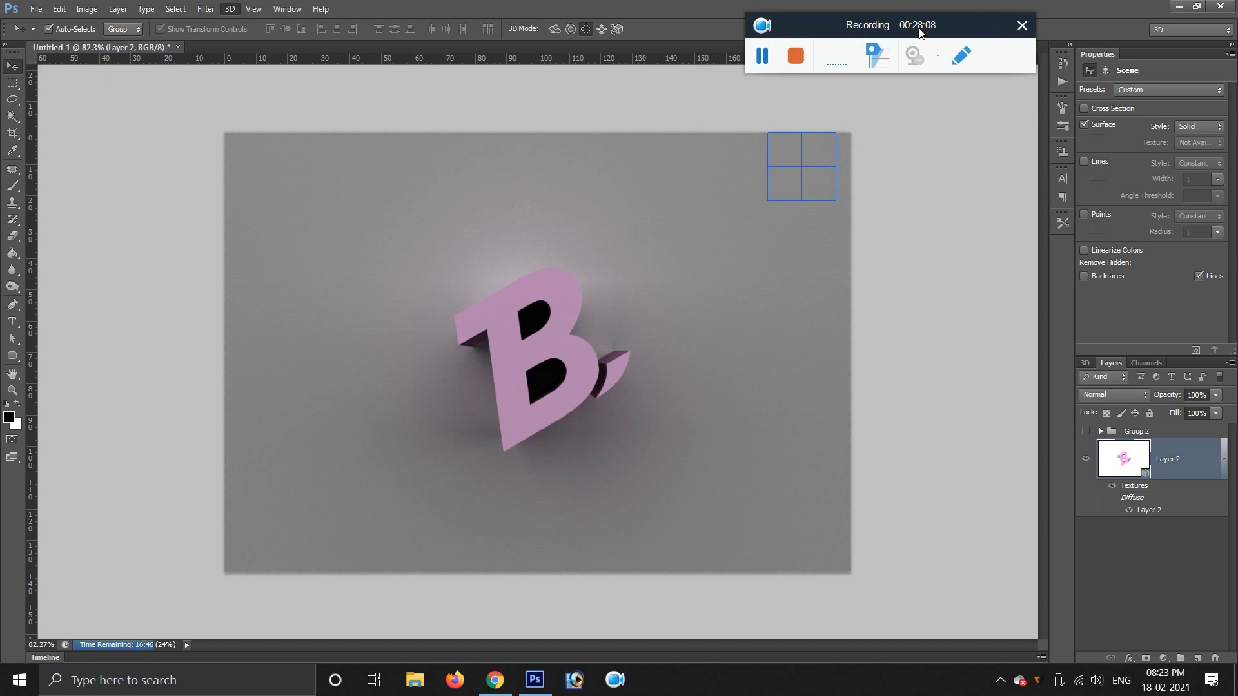
{"action": "left_click_drag", "start_coordinate": [919, 31], "coordinate": [1038, 305]}
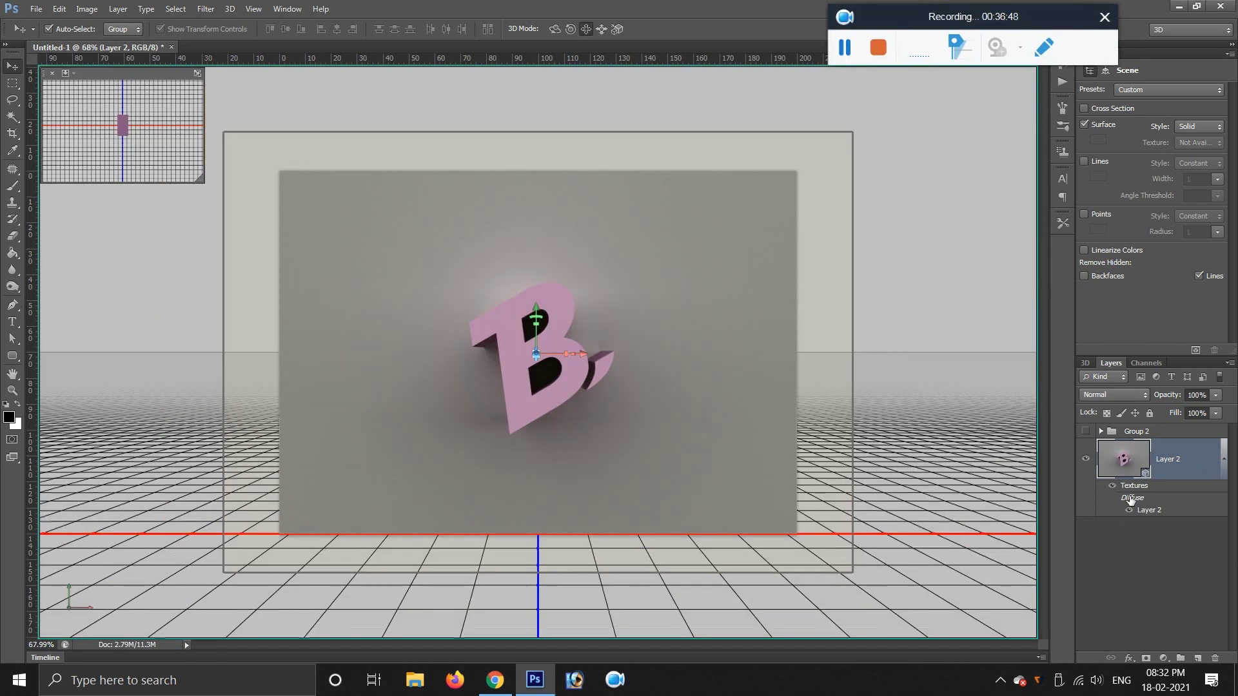
Rasterize the 3D Layer 2 into a flat pixel layer of the rendered B.
{"action": "right_click", "coordinate": [1143, 503]}
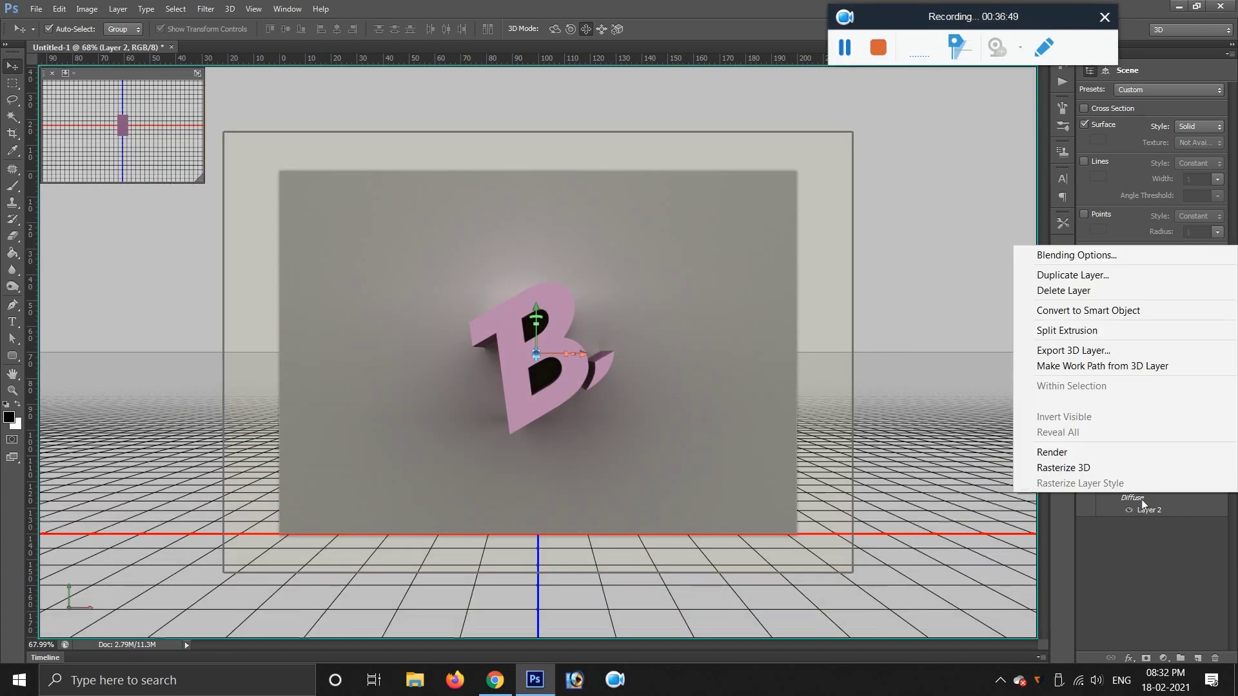
{"action": "left_click", "coordinate": [1044, 469]}
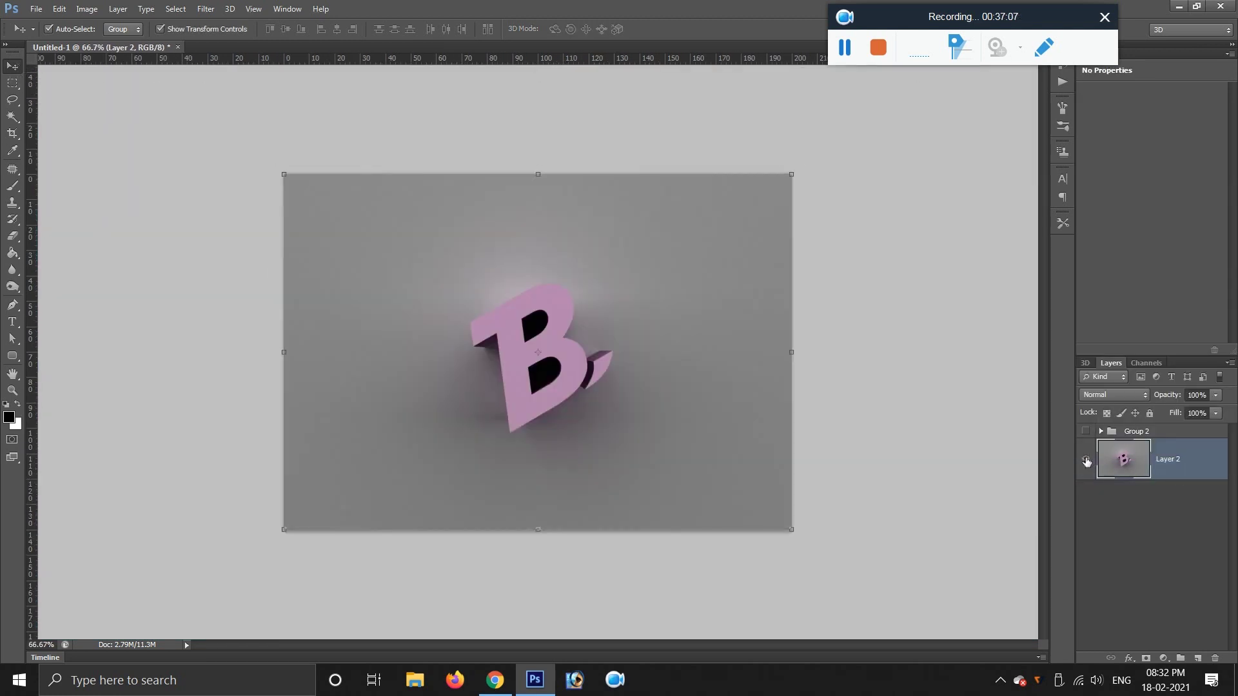
{"action": "left_click", "coordinate": [1164, 659]}
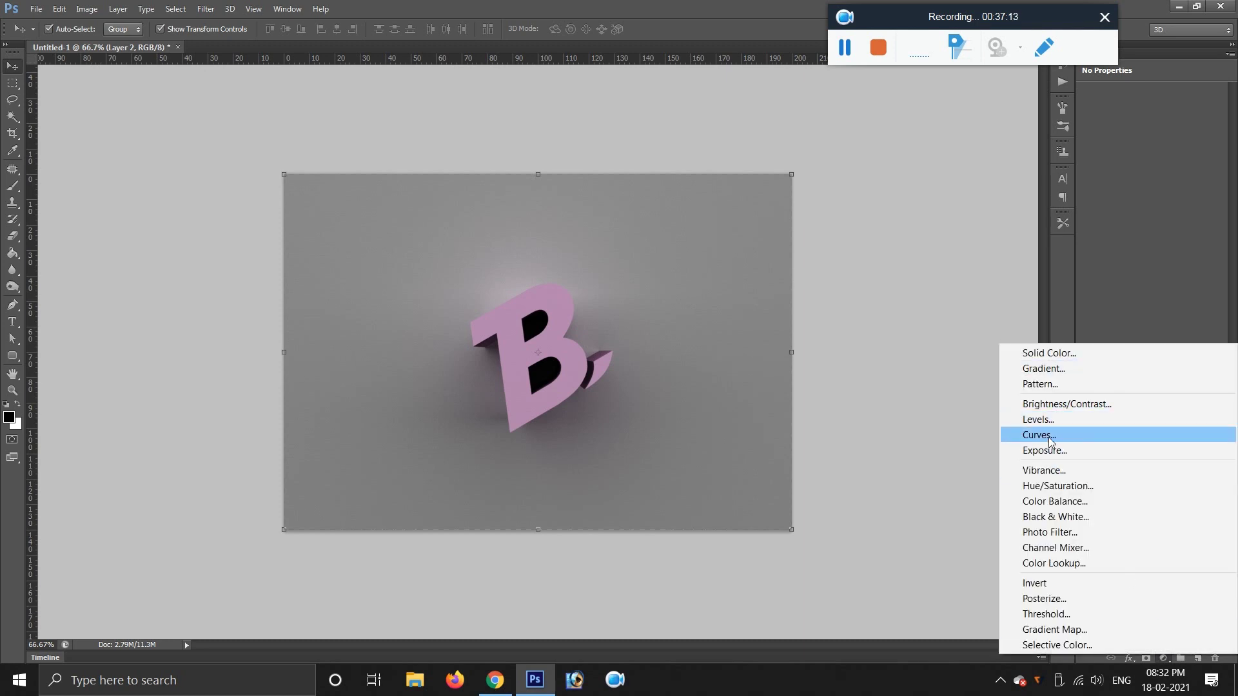
Add a Curves layer pulled down to input 121, output 33, and select its unlinked mask.
{"action": "left_click", "coordinate": [1058, 435]}
{"action": "left_click_drag", "start_coordinate": [1076, 260], "coordinate": [1008, 261]}
{"action": "left_click_drag", "start_coordinate": [1124, 212], "coordinate": [1125, 266]}
{"action": "left_click", "coordinate": [1086, 458]}
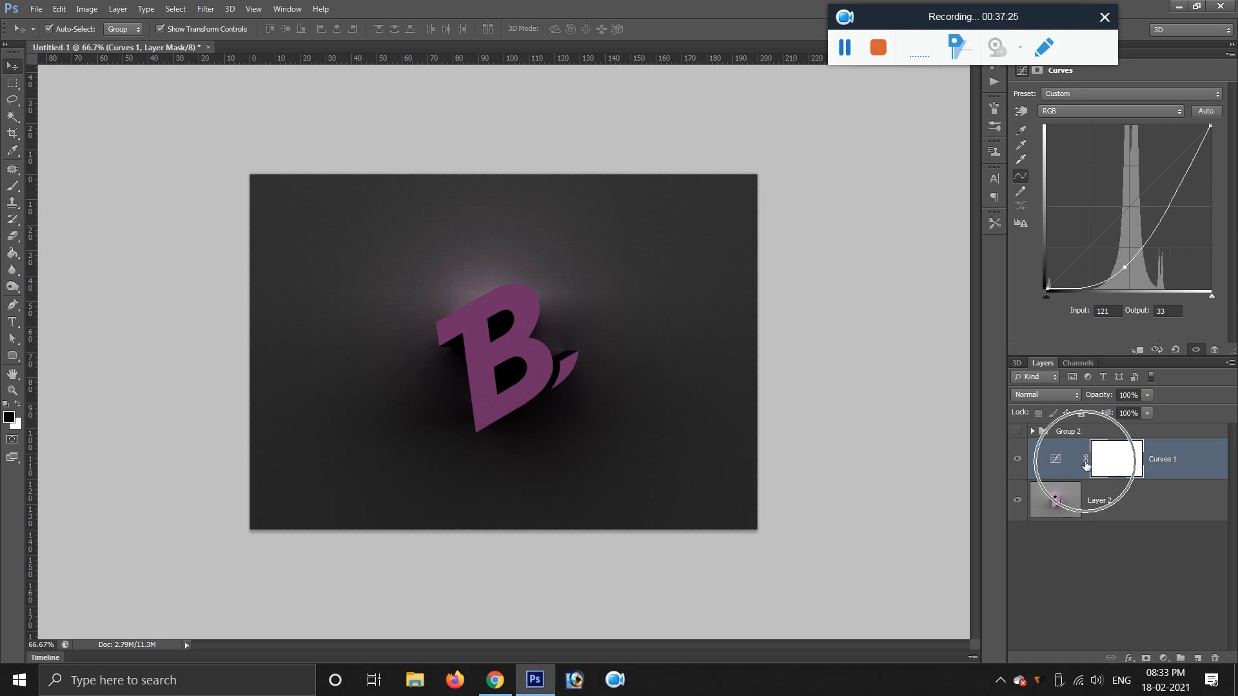
{"action": "left_click", "coordinate": [1114, 453]}
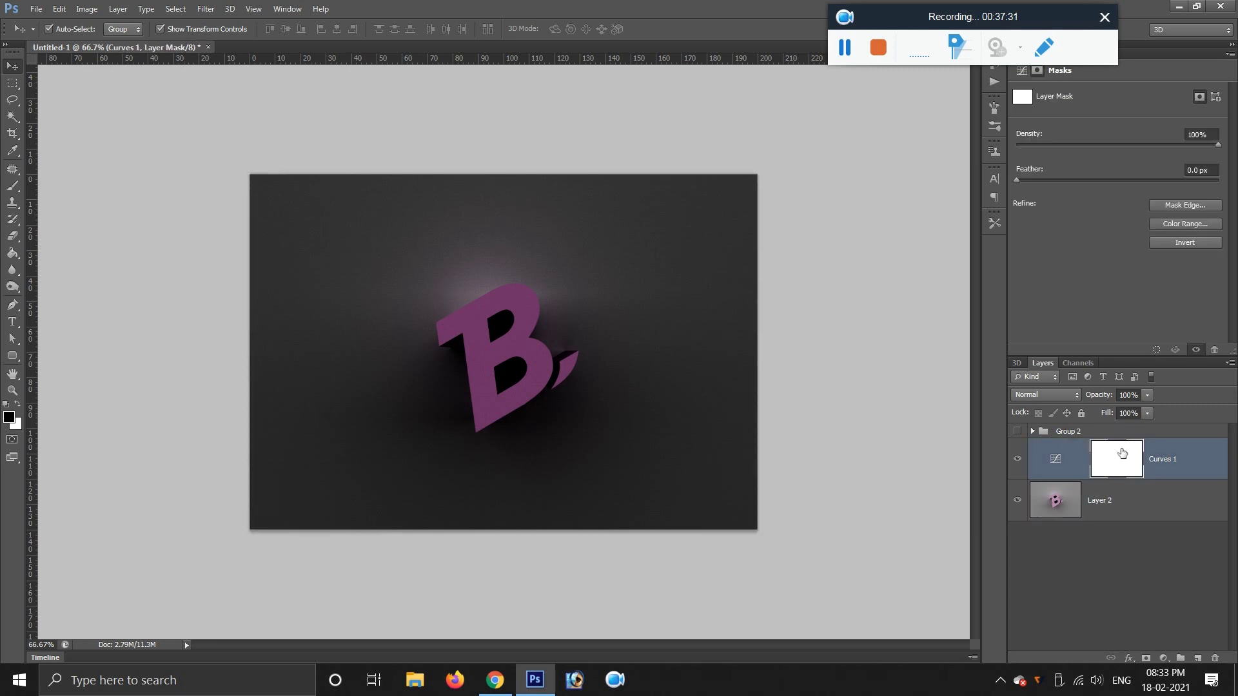
Paint a black dot on the Curves mask at the B with a 150 px brush.
{"action": "key", "text": "b"}
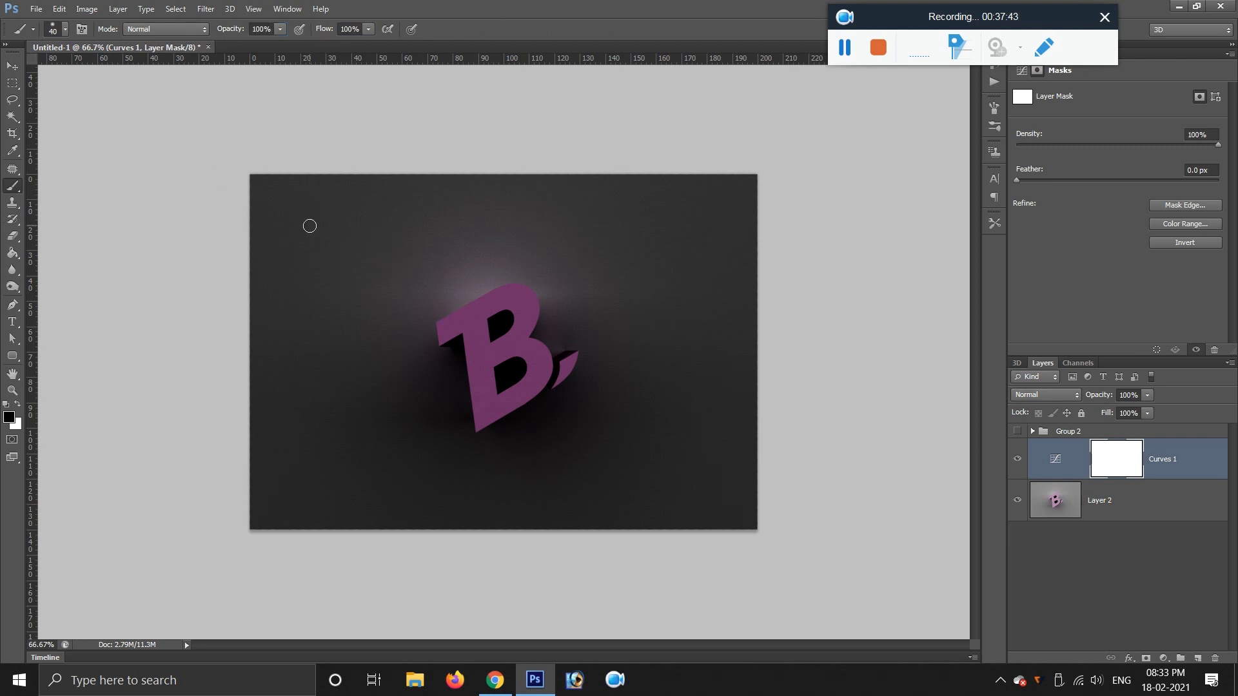
{"action": "right_click", "coordinate": [309, 226]}
{"action": "type", "text": "150"}
{"action": "key", "text": "Return"}
{"action": "left_click", "coordinate": [9, 417]}
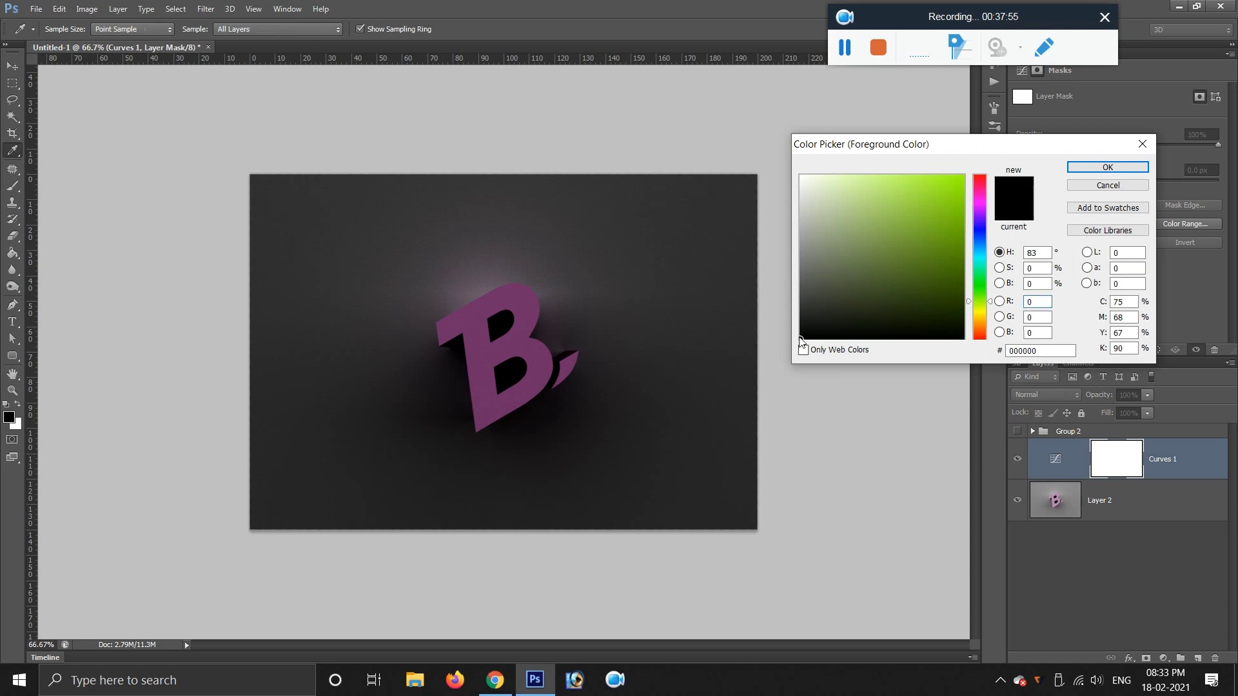
{"action": "left_click", "coordinate": [1108, 167]}
{"action": "left_click", "coordinate": [490, 350]}
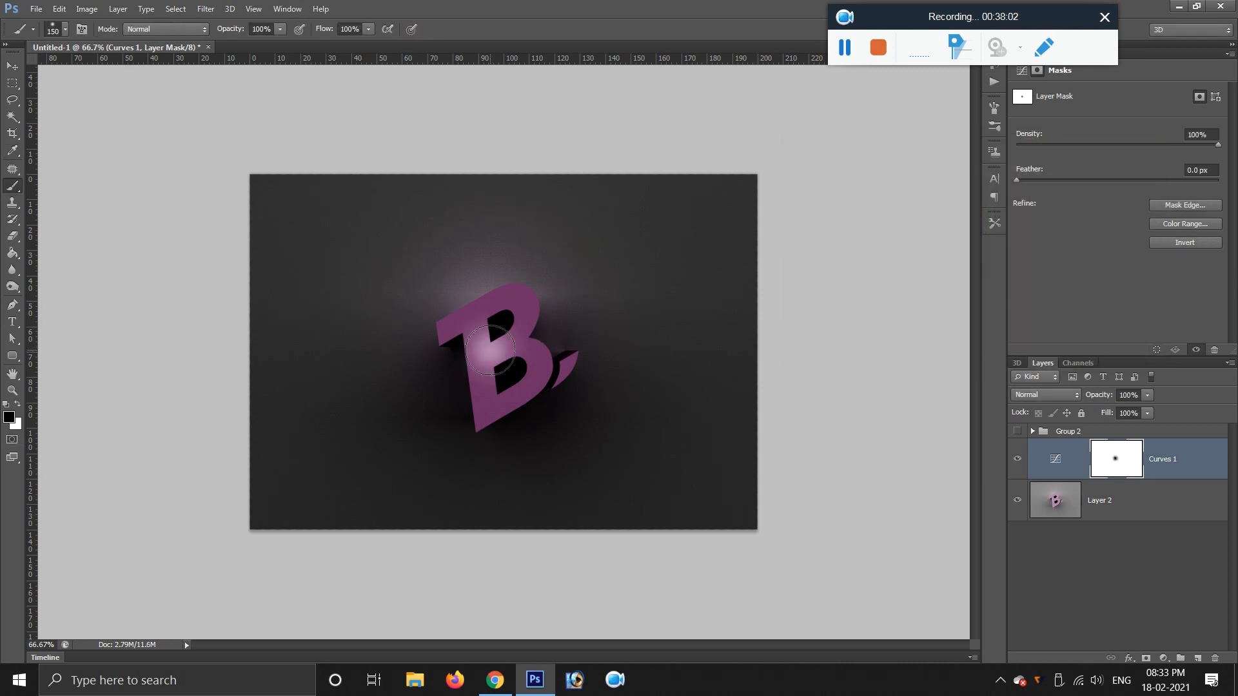
Enlarge the mask dot into a wide vignette, then reselect Layer 2 for a new adjustment.
{"action": "key", "text": "ctrl+t"}
{"action": "left_click_drag", "start_coordinate": [554, 295], "coordinate": [821, 89]}
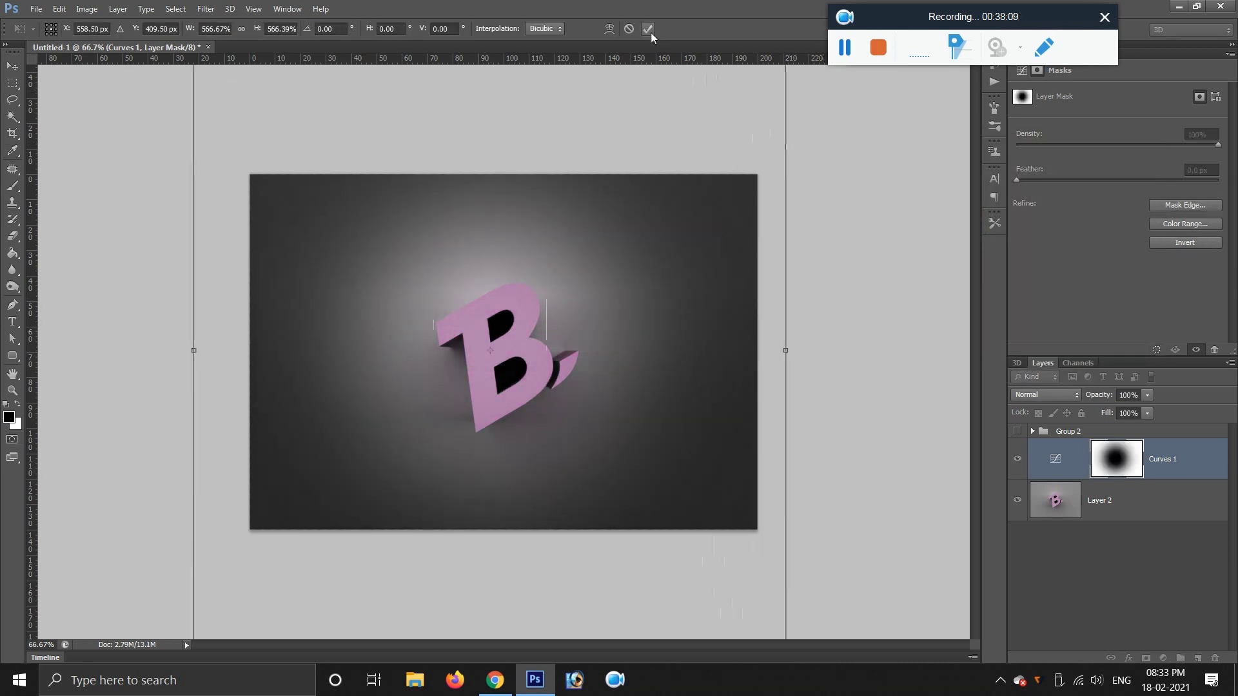
{"action": "left_click", "coordinate": [648, 28]}
{"action": "left_click", "coordinate": [1128, 506]}
{"action": "left_click", "coordinate": [1164, 658]}
Tint the letter with a Hue/Saturation adjustment at Hue +89 and Saturation +59.
{"action": "left_click", "coordinate": [1048, 500]}
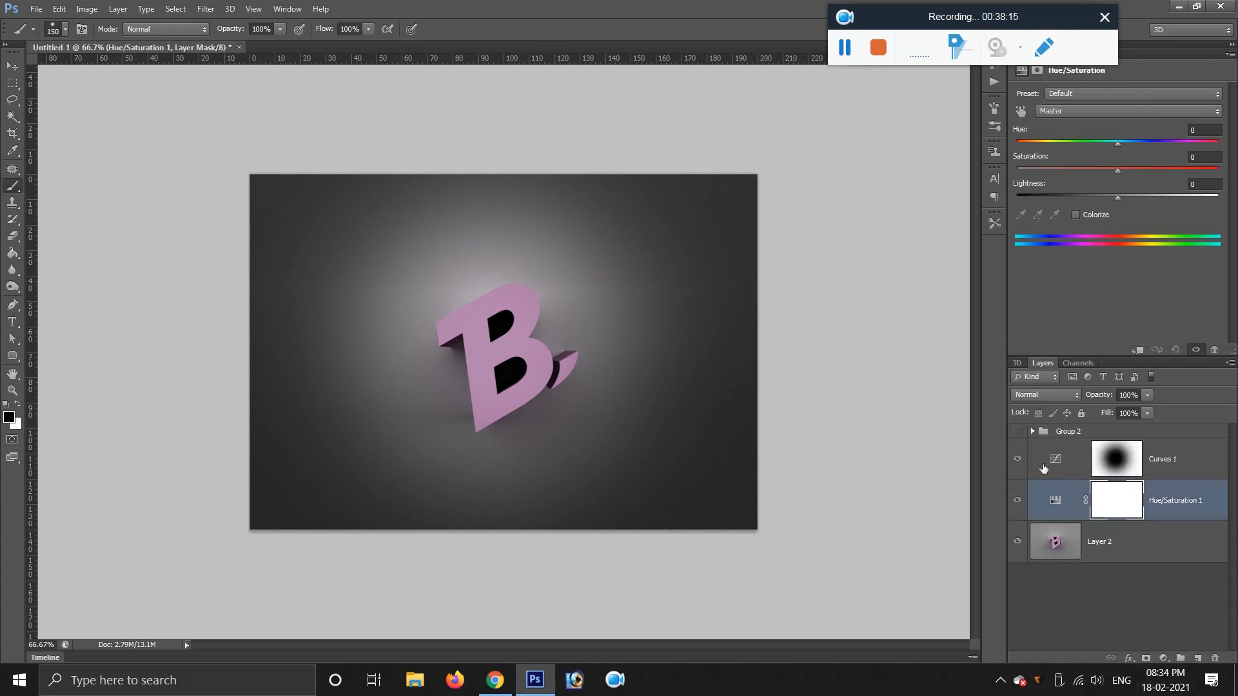
{"action": "mouse_move", "coordinate": [1128, 170]}
{"action": "left_mouse_down"}
{"action": "mouse_move", "coordinate": [1152, 140]}
{"action": "mouse_move", "coordinate": [1182, 142]}
{"action": "mouse_move", "coordinate": [1169, 173]}
{"action": "mouse_move", "coordinate": [1182, 141]}
{"action": "left_mouse_up"}
{"action": "left_click_drag", "start_coordinate": [1018, 500], "coordinate": [1019, 474]}
{"action": "scroll", "coordinate": [477, 361], "scroll_direction": "up", "scroll_amount": 5}
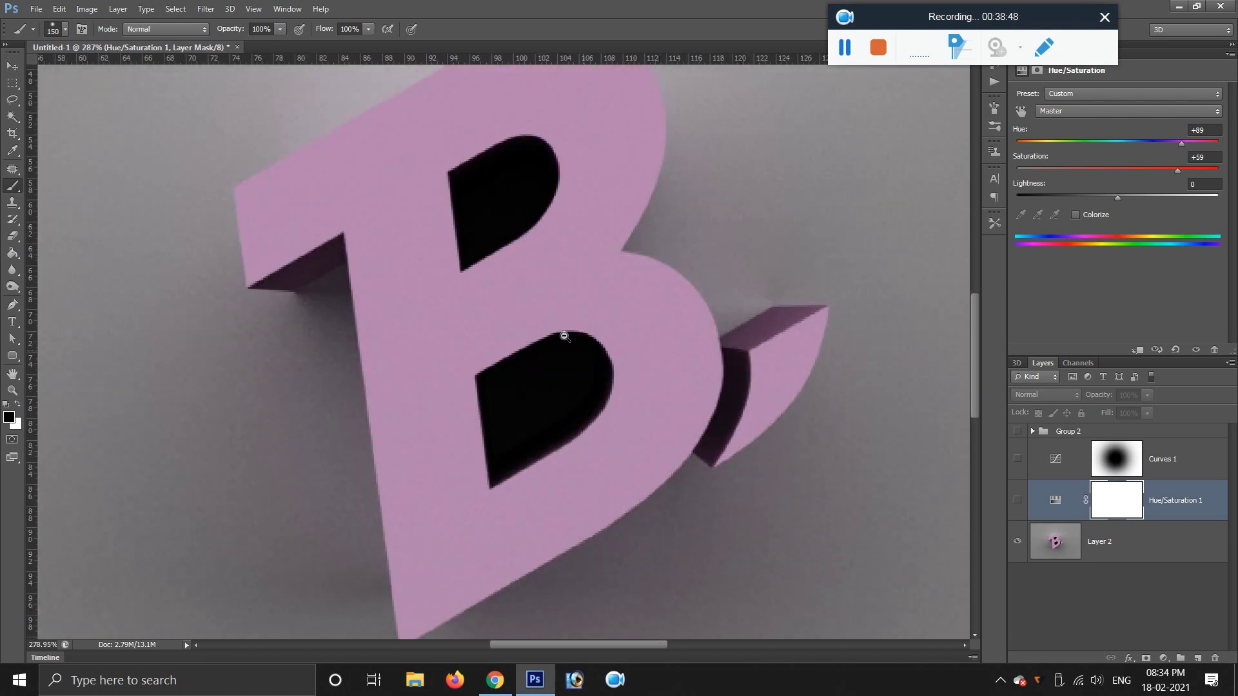
Switch to the Magic Wand Tool from the selection tool group.
{"action": "left_click", "coordinate": [15, 116]}
{"action": "right_click", "coordinate": [14, 116]}
{"action": "left_click", "coordinate": [71, 129]}
Stroke the B's front-face selection with a 2 px outline, then deselect.
{"action": "left_click", "coordinate": [451, 220]}
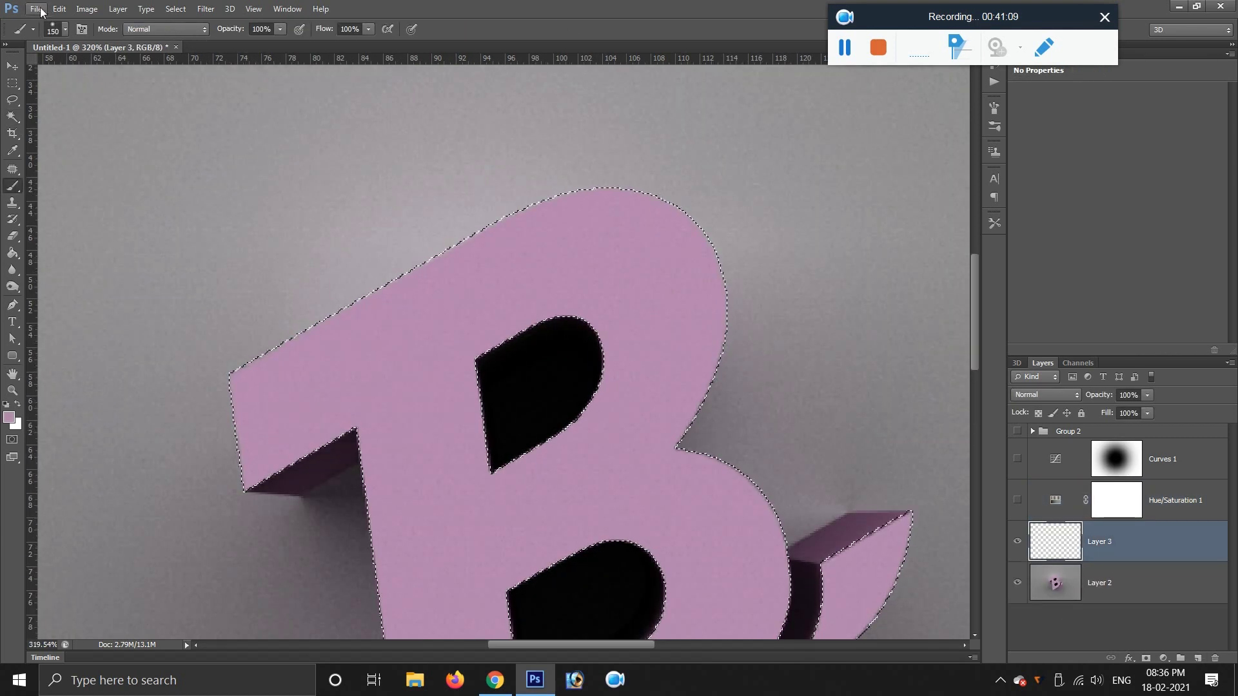
{"action": "left_click", "coordinate": [36, 8]}
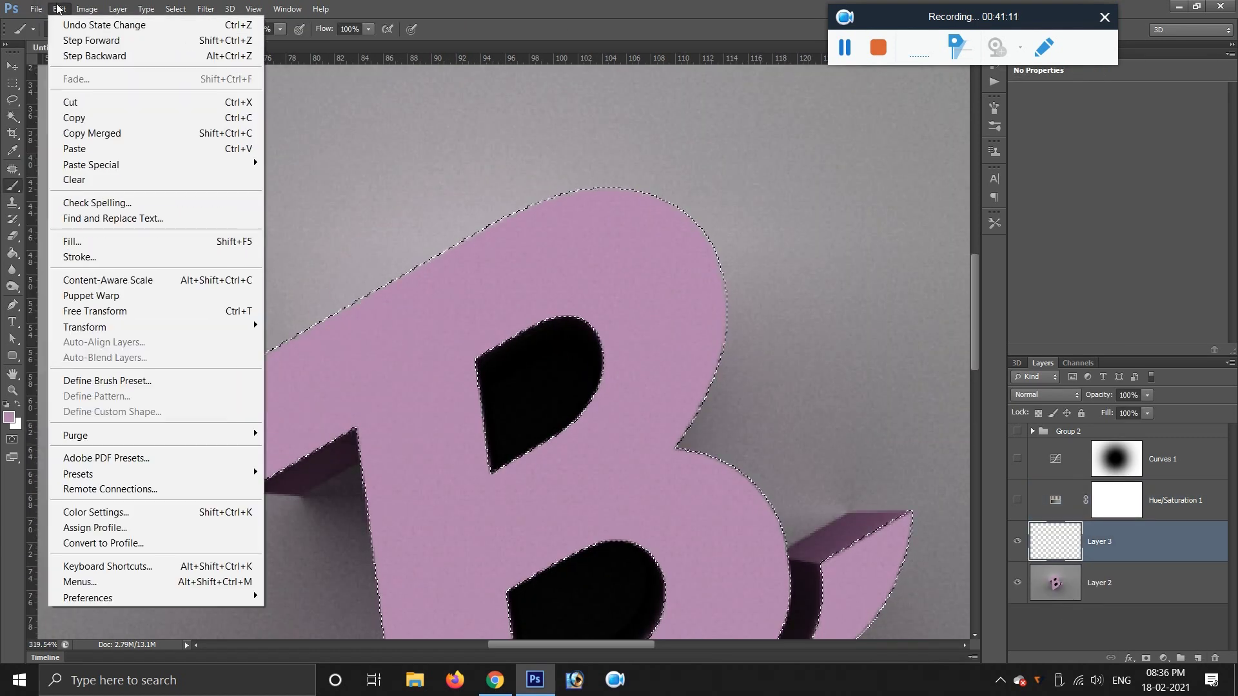
{"action": "left_click", "coordinate": [91, 257]}
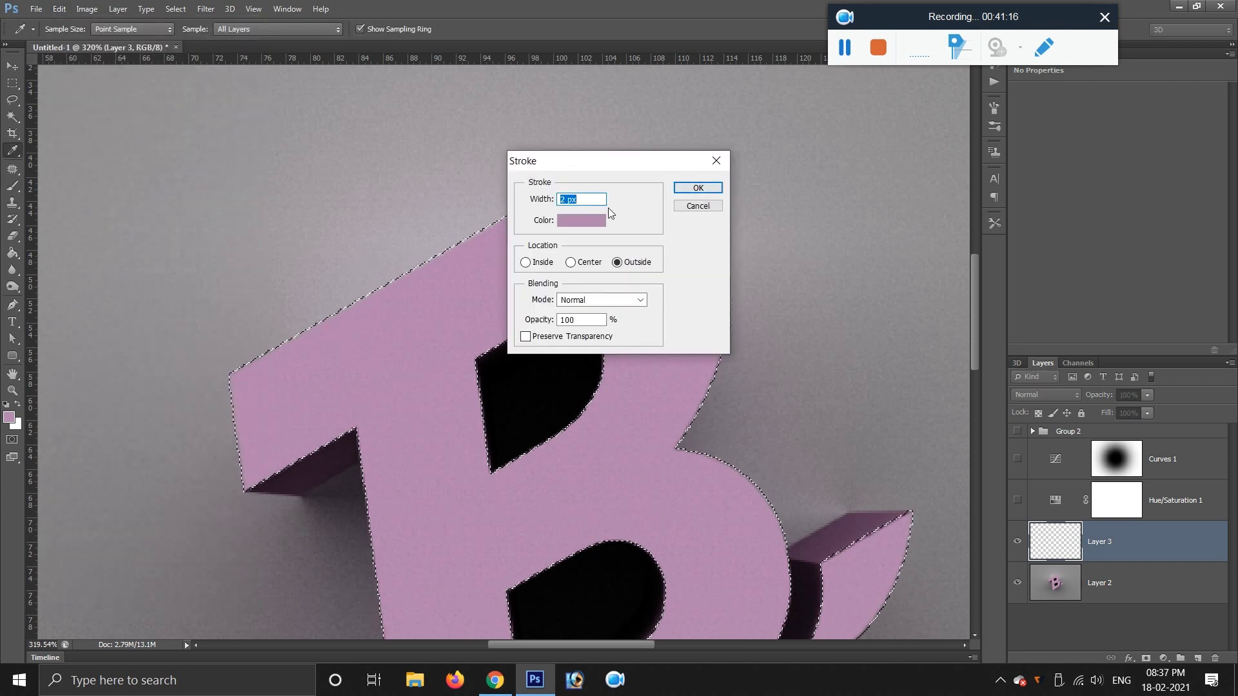
{"action": "type", "text": "2"}
{"action": "key", "text": "Return"}
{"action": "key", "text": "b"}
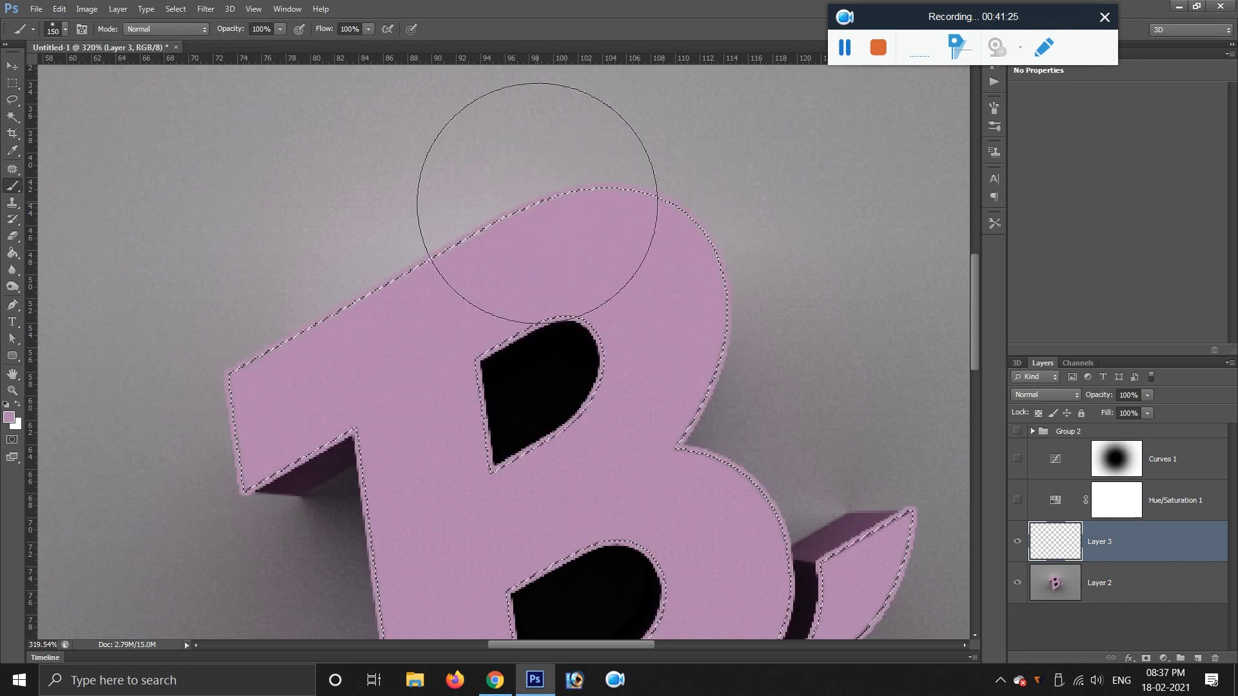
{"action": "left_click", "coordinate": [176, 9]}
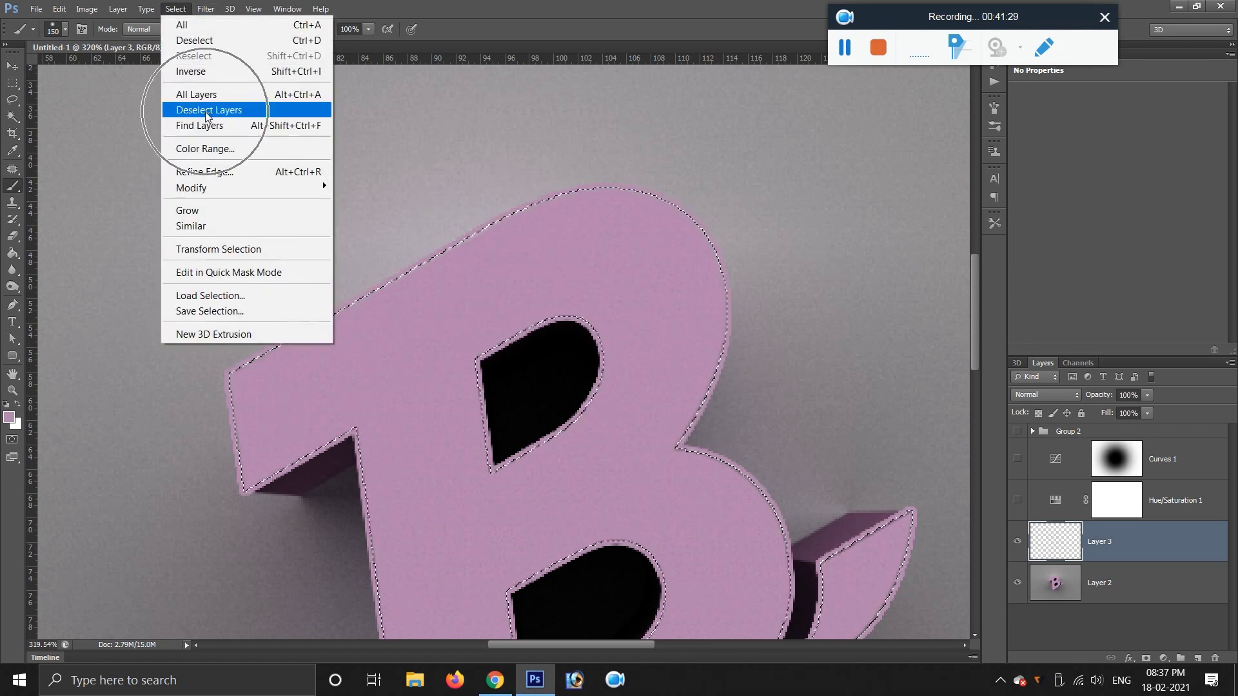
{"action": "left_click", "coordinate": [200, 41]}
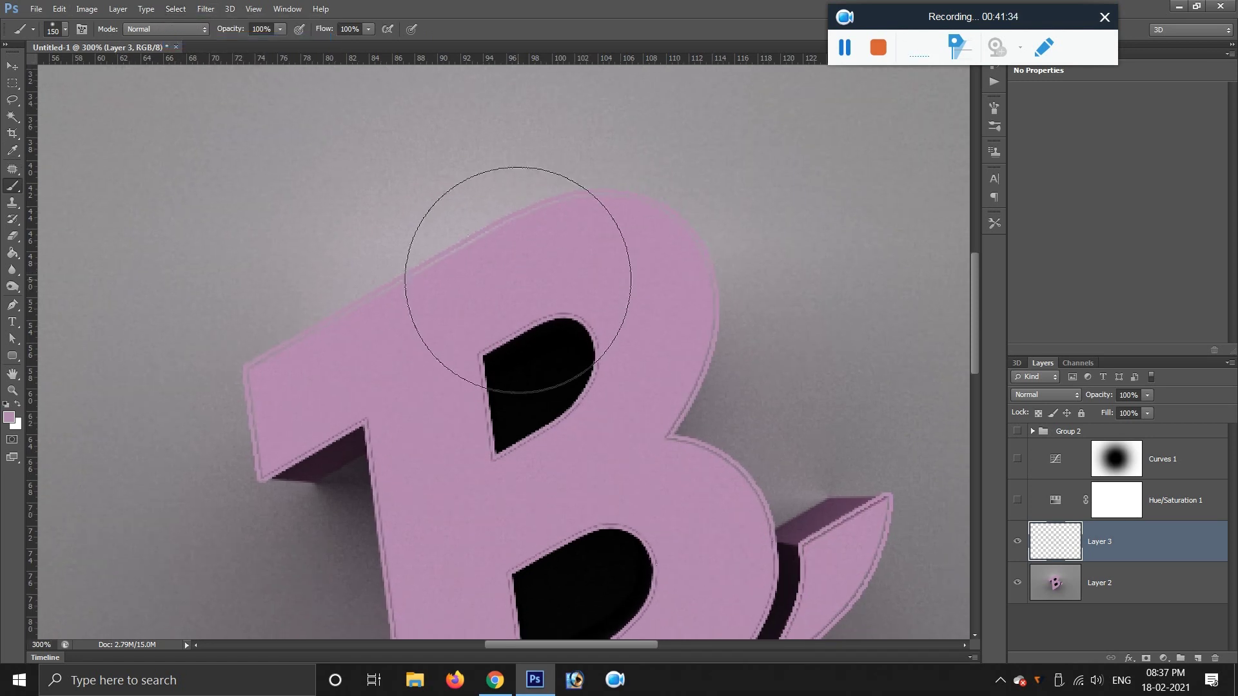
Set Layer 3's blend mode to Color Dodge and inspect the glowing edges.
{"action": "scroll", "coordinate": [494, 322], "scroll_direction": "down", "scroll_amount": 3, "text": "alt"}
{"action": "key", "text": "XF86AudioMute"}
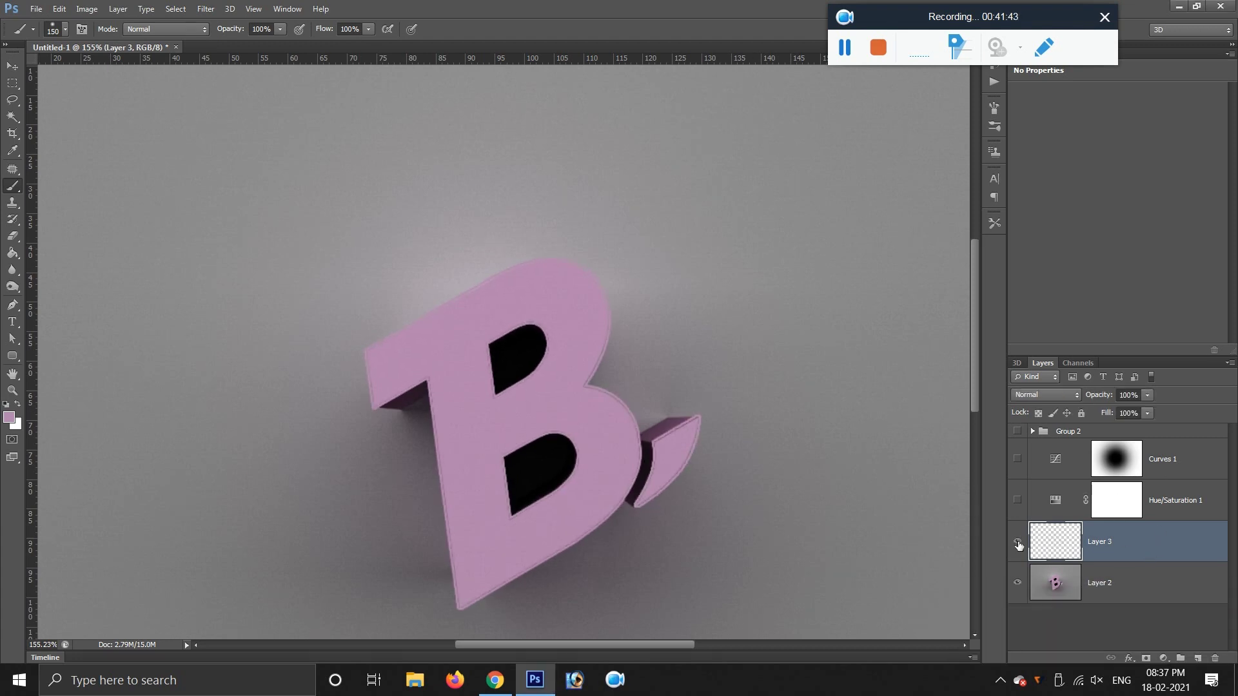
{"action": "left_click", "coordinate": [1046, 395]}
{"action": "left_click", "coordinate": [1037, 150]}
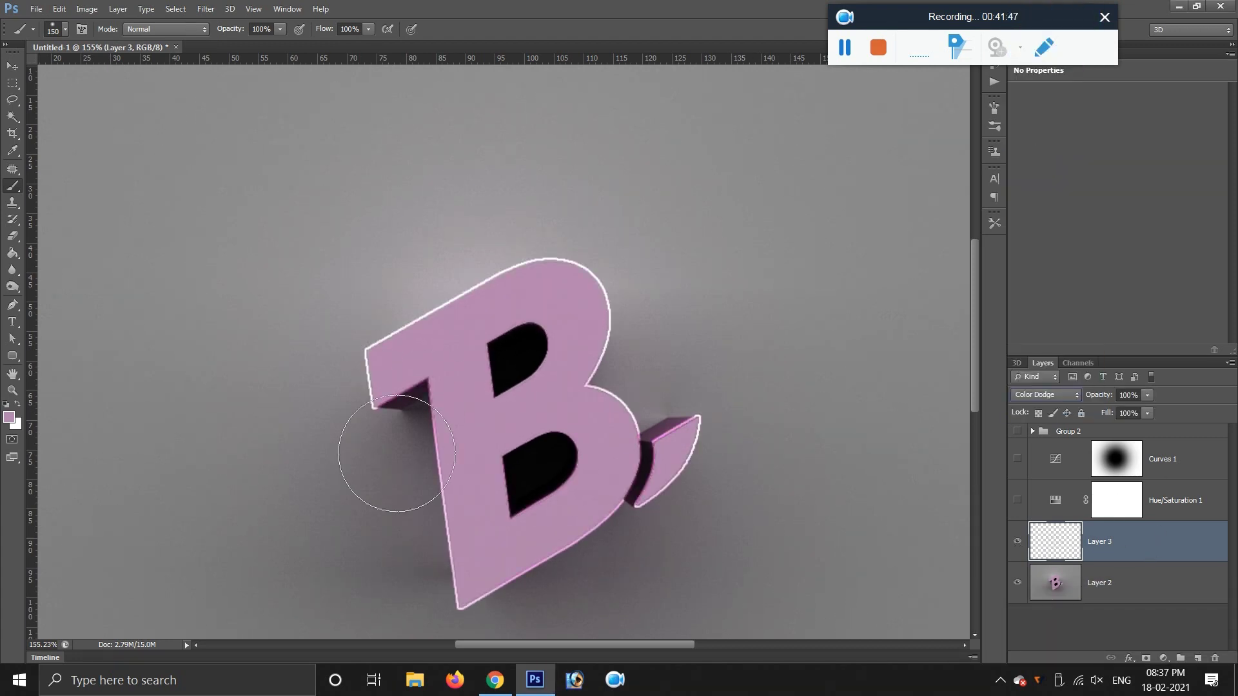
{"action": "scroll", "coordinate": [435, 472], "scroll_direction": "up", "scroll_amount": 3}
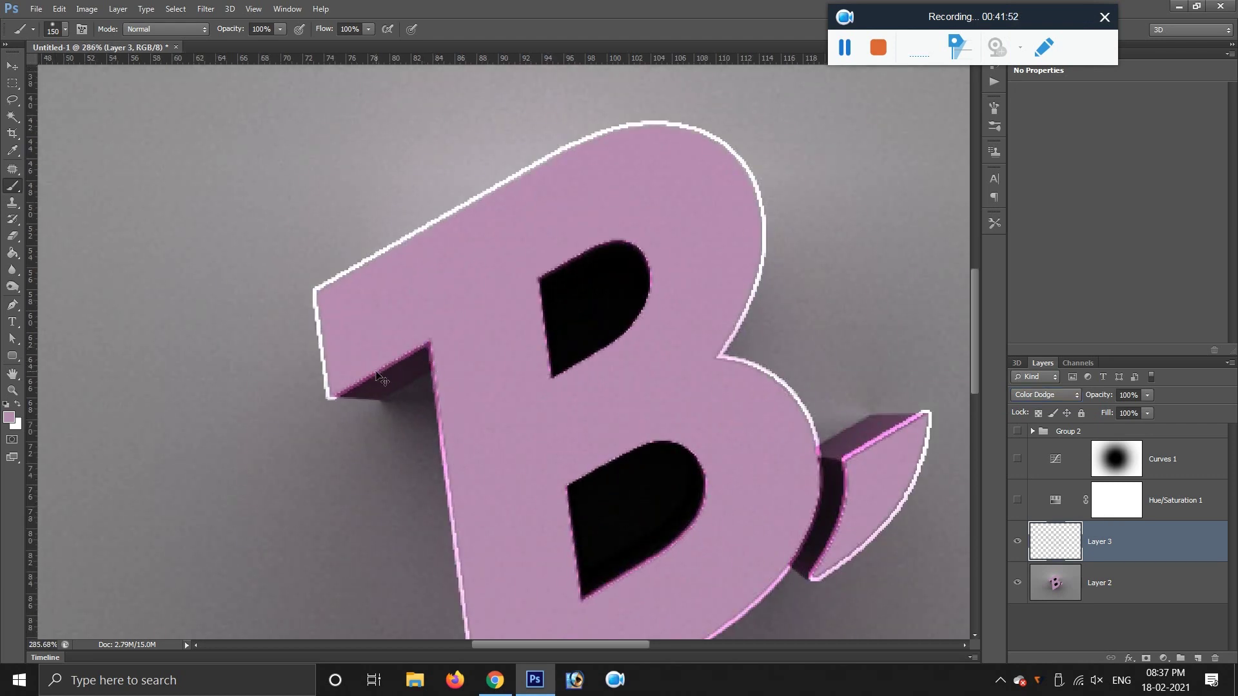
{"action": "left_click_drag", "start_coordinate": [819, 540], "coordinate": [742, 373]}
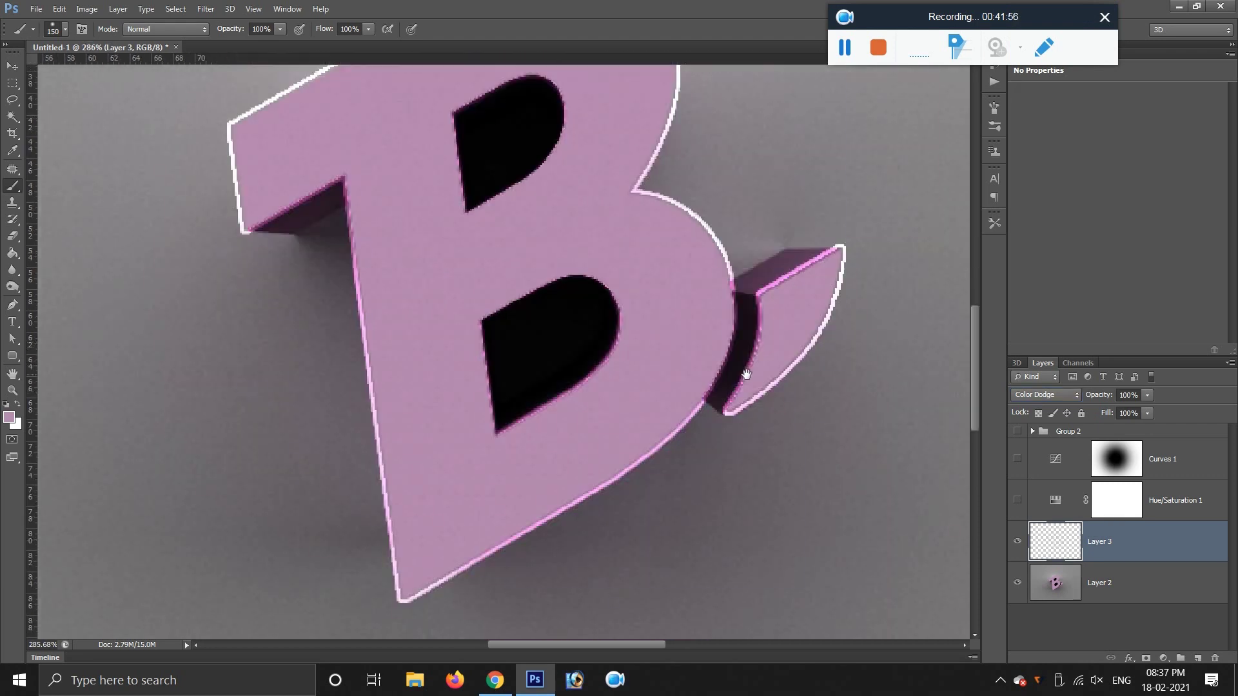
{"action": "scroll", "coordinate": [722, 419], "scroll_direction": "down", "scroll_amount": 2}
{"action": "scroll", "coordinate": [543, 308], "scroll_direction": "down", "scroll_amount": 3}
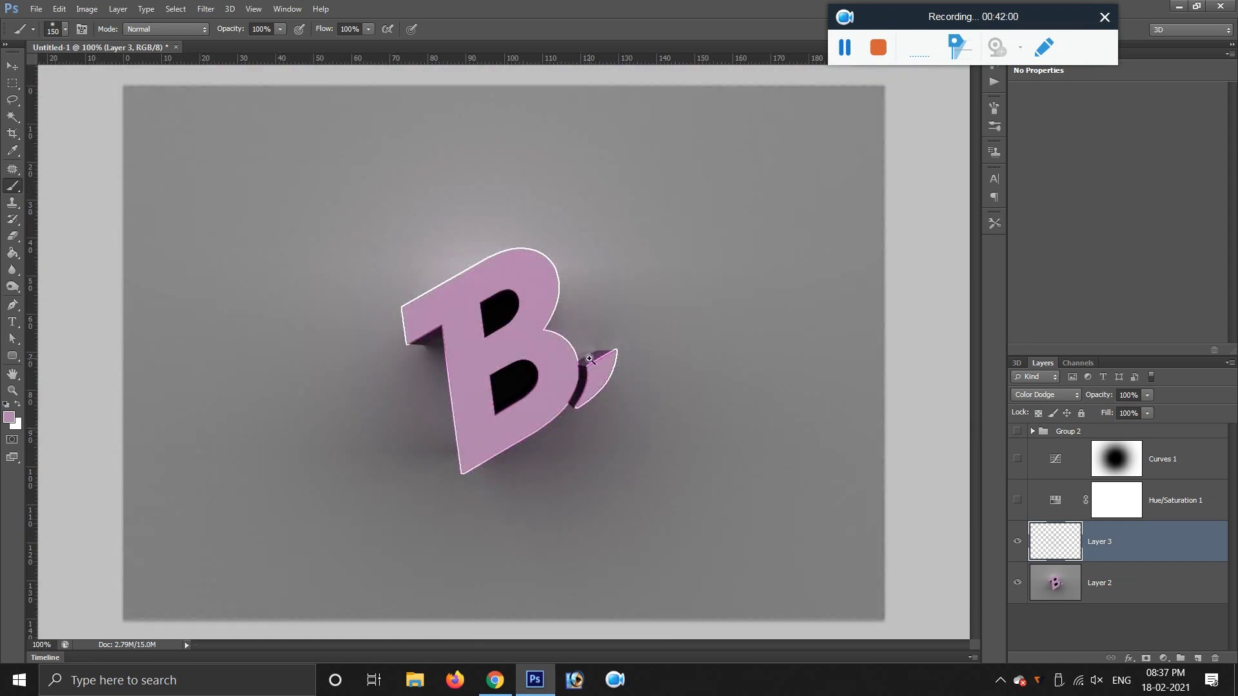
Set Layer 3's opacity to 50% and re-show Curves 1 and Hue/Saturation 1.
{"action": "left_click", "coordinate": [1129, 395]}
{"action": "type", "text": "50"}
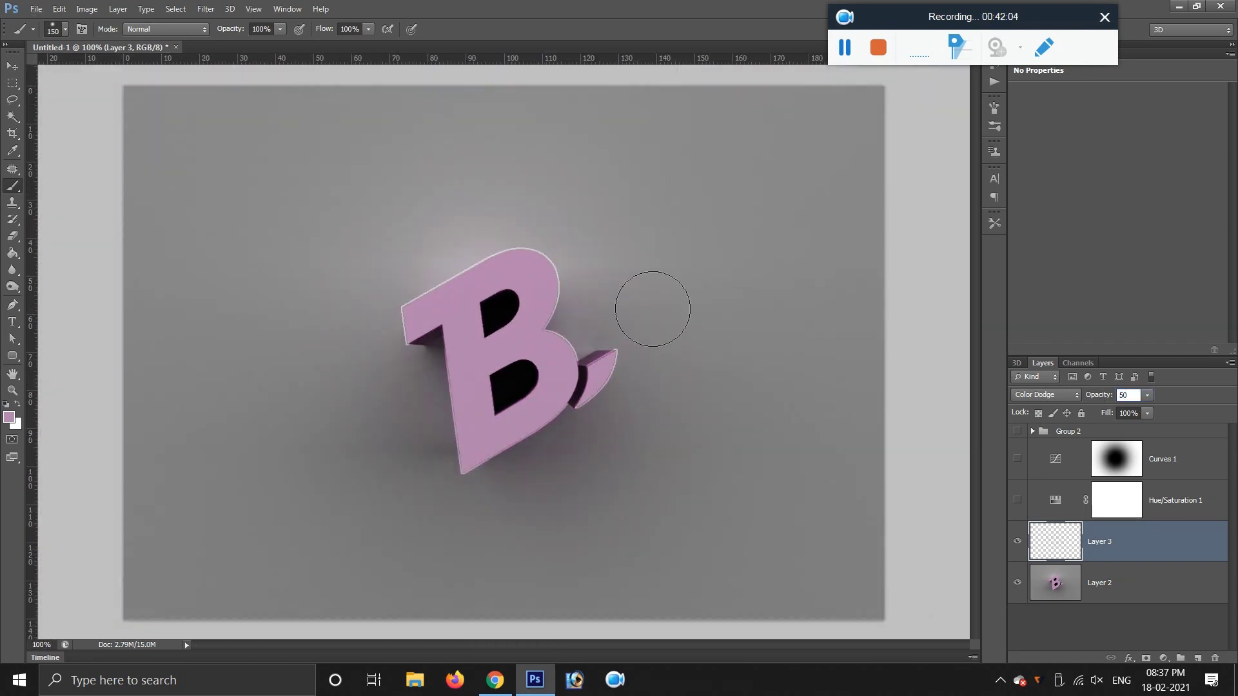
{"action": "key", "text": "Return"}
{"action": "left_click", "coordinate": [1161, 462]}
{"action": "left_click_drag", "start_coordinate": [1017, 458], "coordinate": [1018, 500]}
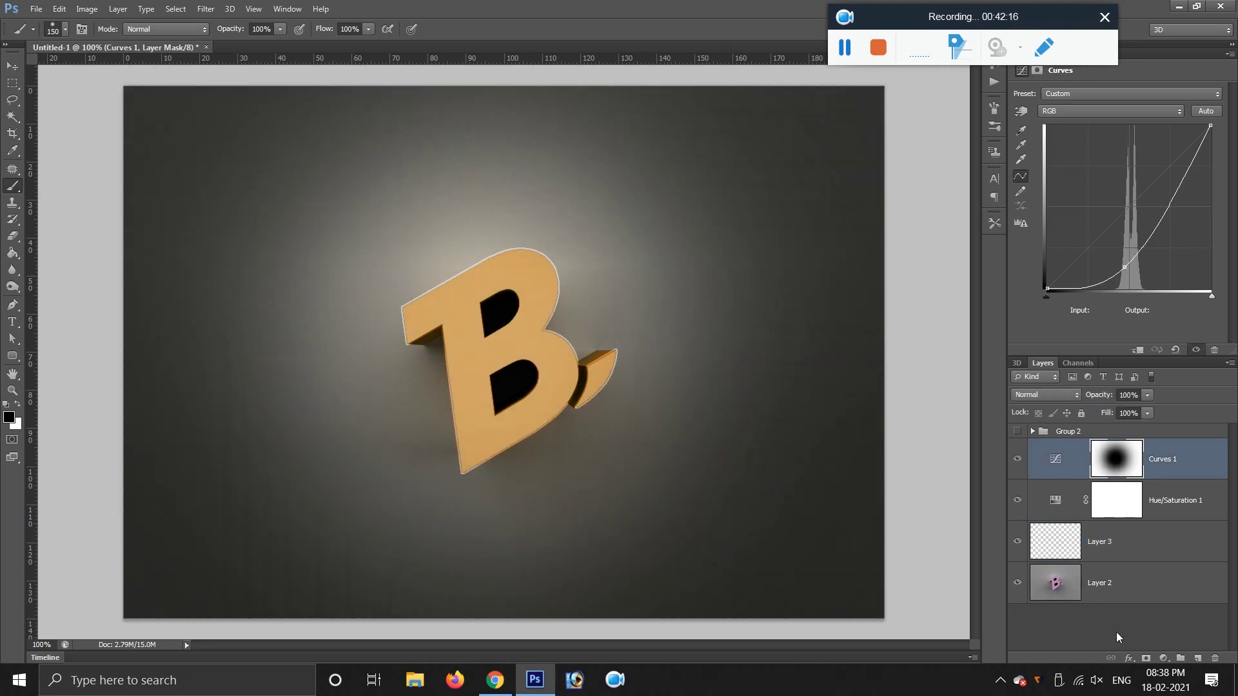
Add Layer 4 below the hidden adjustments and paint a soft pink brush dab.
{"action": "left_click", "coordinate": [1196, 658]}
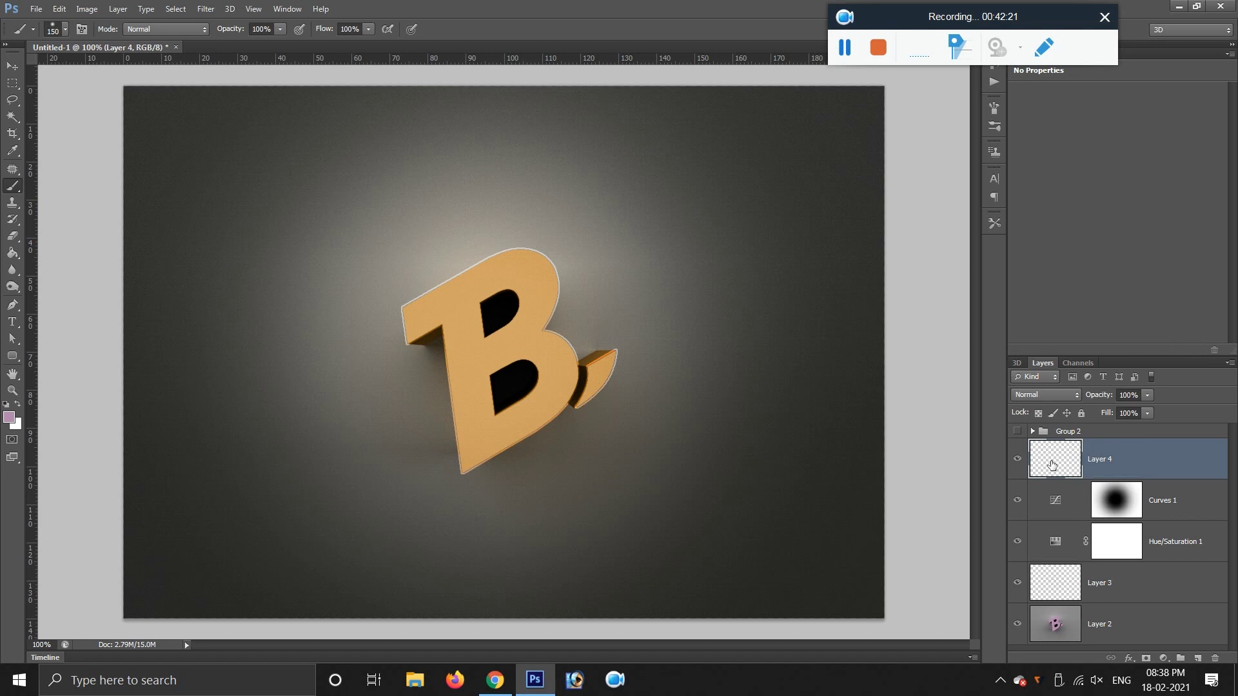
{"action": "left_click", "coordinate": [527, 307], "text": "alt"}
{"action": "key", "text": "ctrl+z"}
{"action": "key", "text": "ctrl+z"}
{"action": "left_click_drag", "start_coordinate": [1018, 501], "coordinate": [1018, 542]}
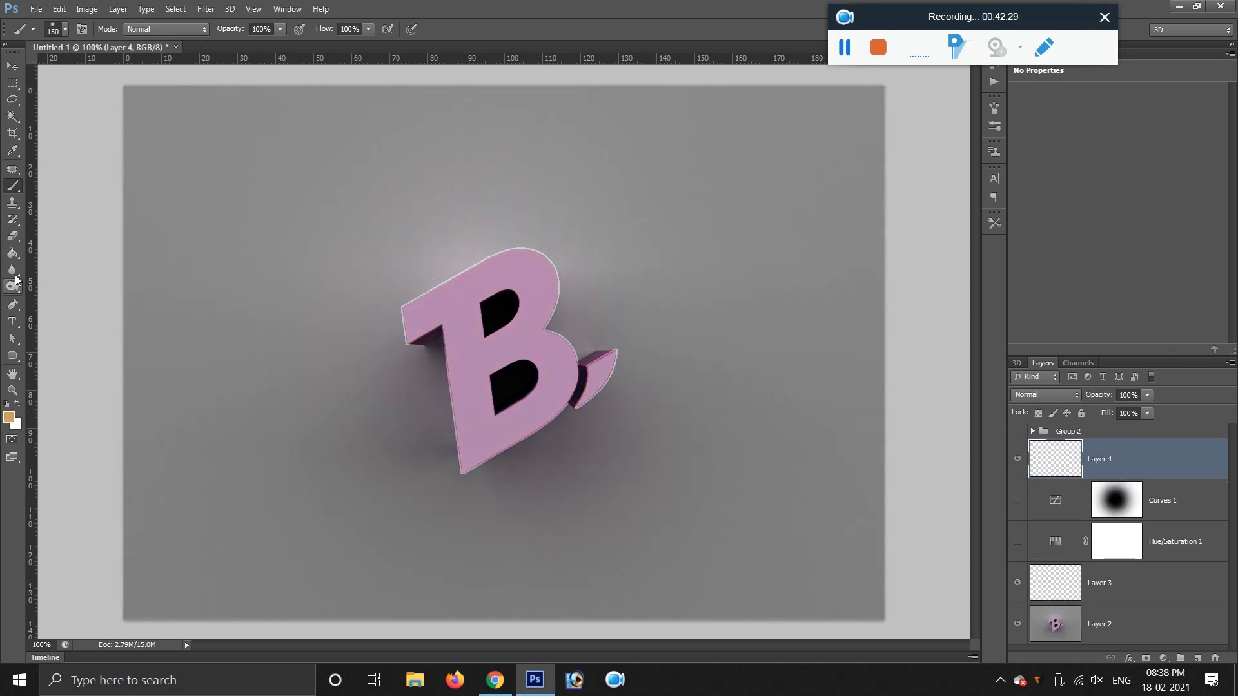
{"action": "left_click", "coordinate": [19, 151]}
{"action": "key", "text": "ctrl+bracketleft"}
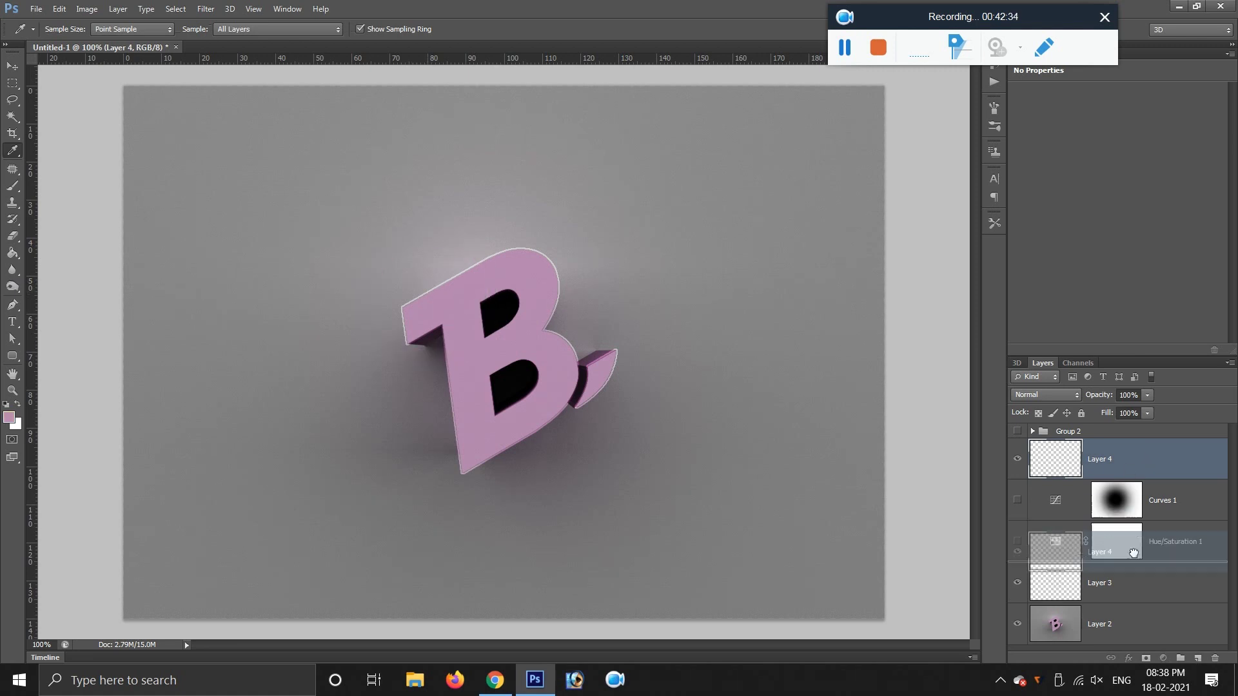
{"action": "key", "text": "ctrl+bracketleft"}
{"action": "key", "text": "b"}
{"action": "left_click", "coordinate": [381, 411]}
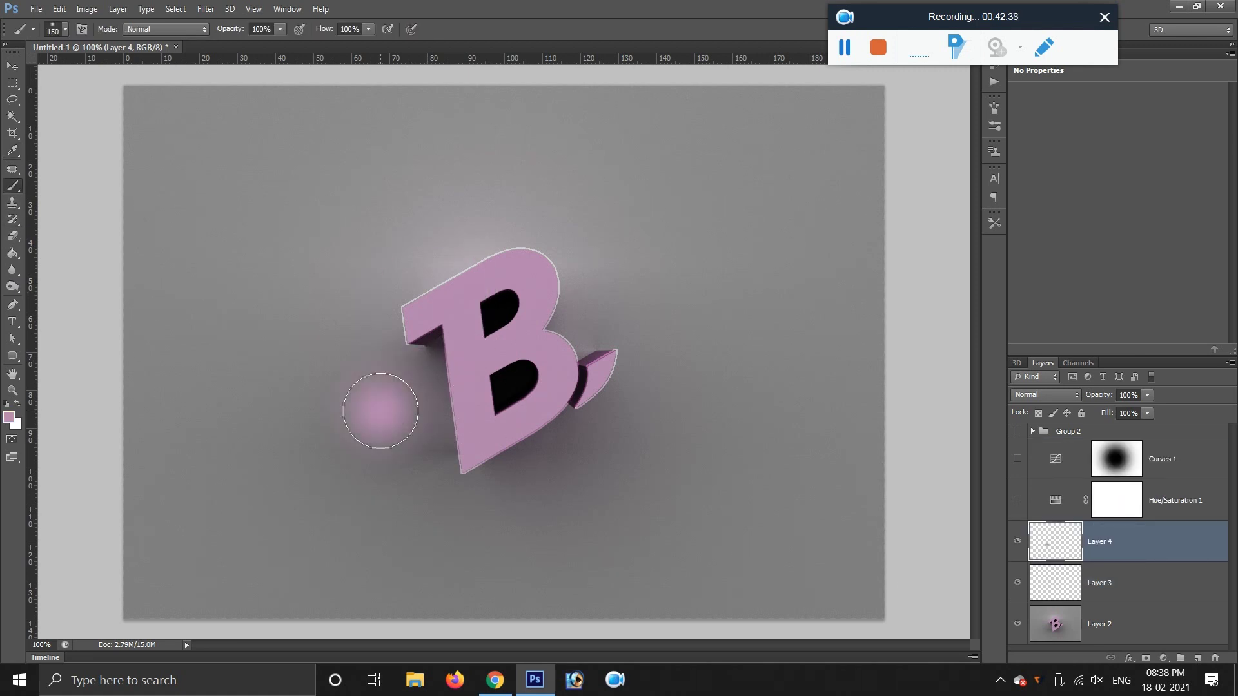
Squash the dab into a thin strip and rotate it onto the B's top edge.
{"action": "key", "text": "ctrl+t"}
{"action": "mouse_move", "coordinate": [385, 491]}
{"action": "left_mouse_down"}
{"action": "mouse_move", "coordinate": [385, 342]}
{"action": "mouse_move", "coordinate": [408, 342]}
{"action": "left_mouse_up"}
{"action": "scroll", "coordinate": [386, 343], "scroll_direction": "up", "scroll_amount": 5}
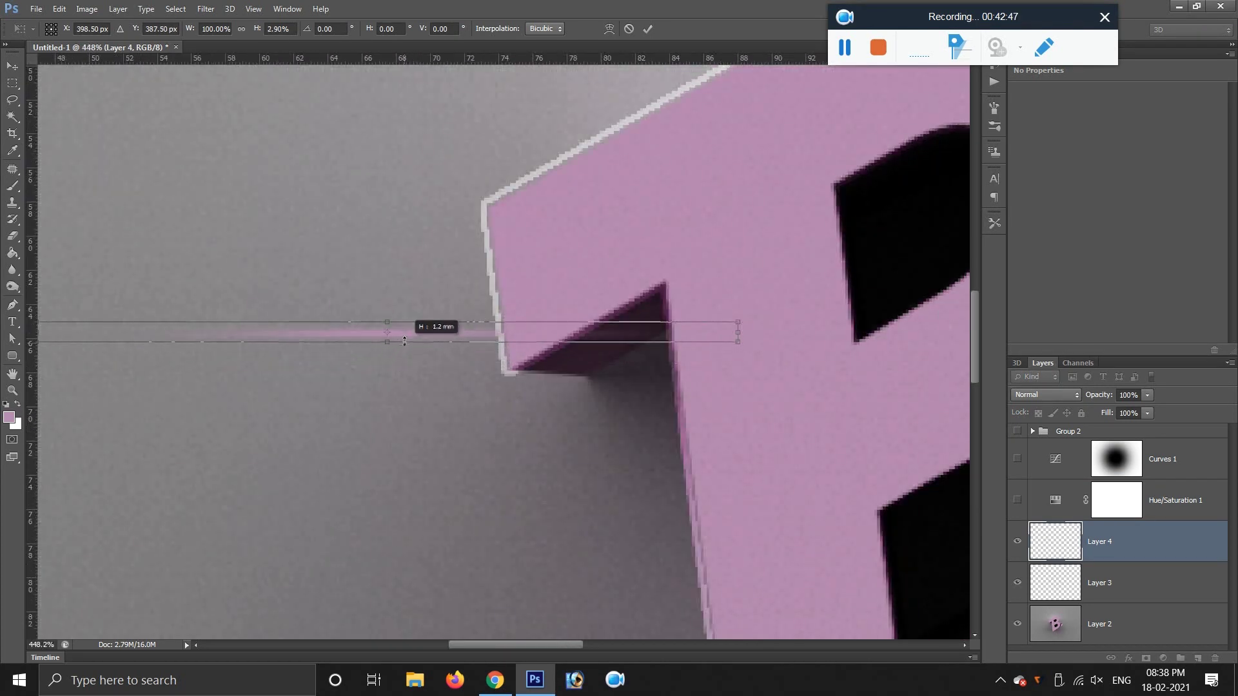
{"action": "left_click_drag", "start_coordinate": [542, 333], "coordinate": [714, 97]}
{"action": "left_click_drag", "start_coordinate": [709, 484], "coordinate": [726, 240]}
{"action": "left_click_drag", "start_coordinate": [332, 468], "coordinate": [509, 440]}
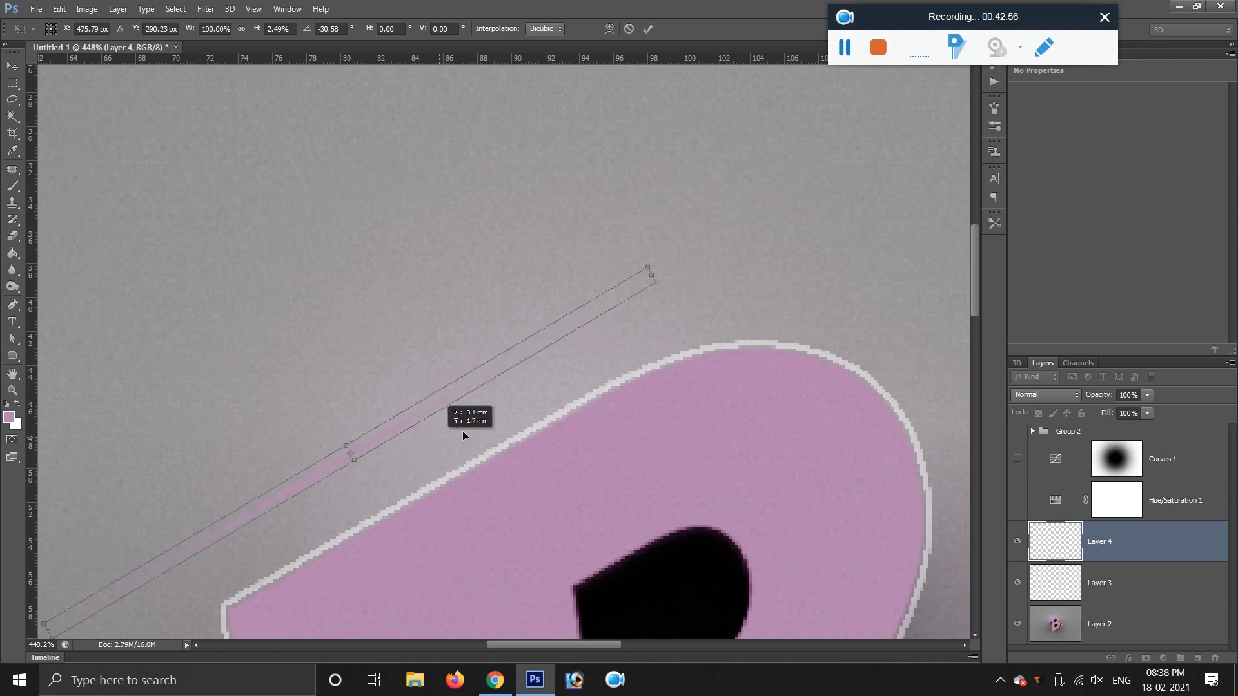
Stretch and thin the streak at about −29.6° along the top edge, then commit.
{"action": "left_click_drag", "start_coordinate": [790, 270], "coordinate": [832, 248]}
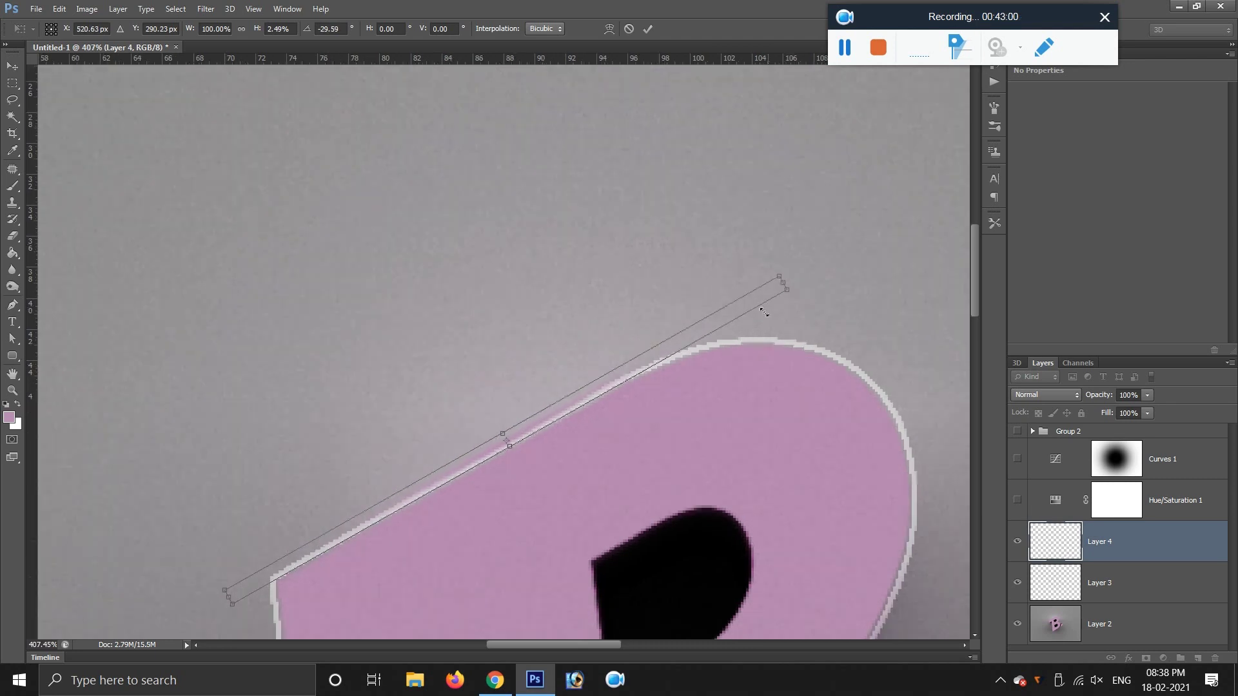
{"action": "scroll", "coordinate": [787, 307], "scroll_direction": "down", "scroll_amount": 5, "text": "alt"}
{"action": "left_click_drag", "start_coordinate": [791, 284], "coordinate": [894, 213]}
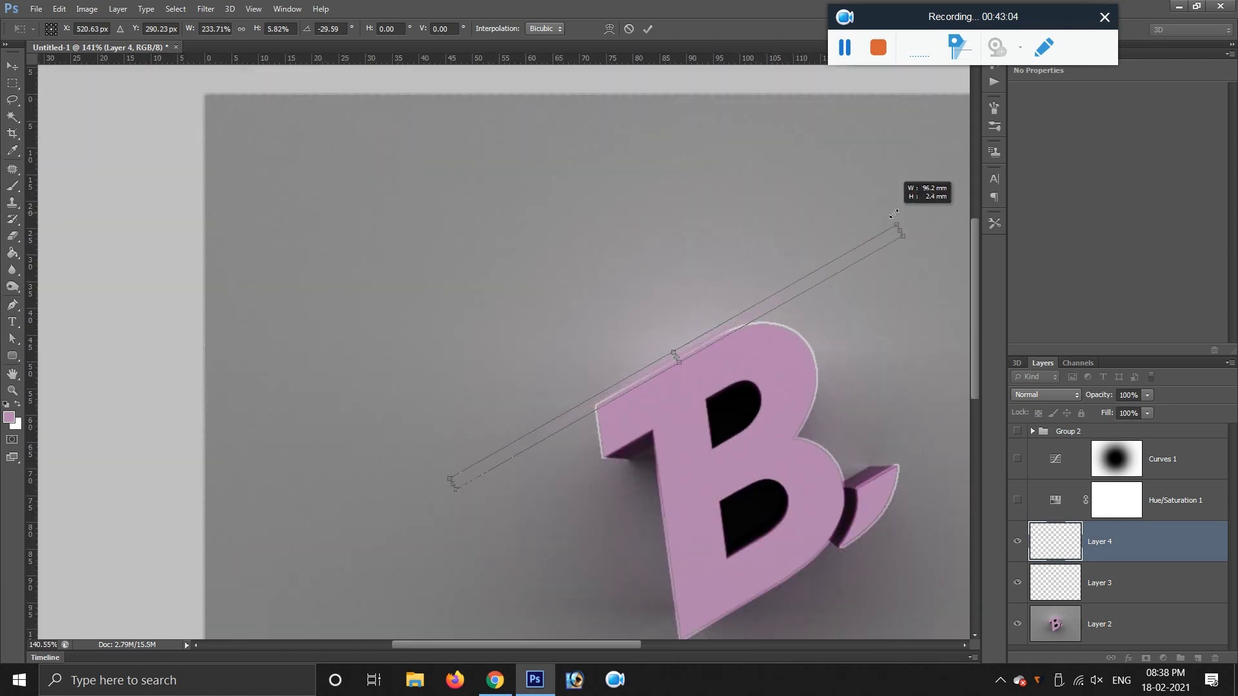
{"action": "scroll", "coordinate": [690, 354], "scroll_direction": "up", "scroll_amount": 2, "text": "alt"}
{"action": "scroll", "coordinate": [652, 357], "scroll_direction": "up", "scroll_amount": 3, "text": "alt"}
{"action": "left_click_drag", "start_coordinate": [652, 357], "coordinate": [654, 364]}
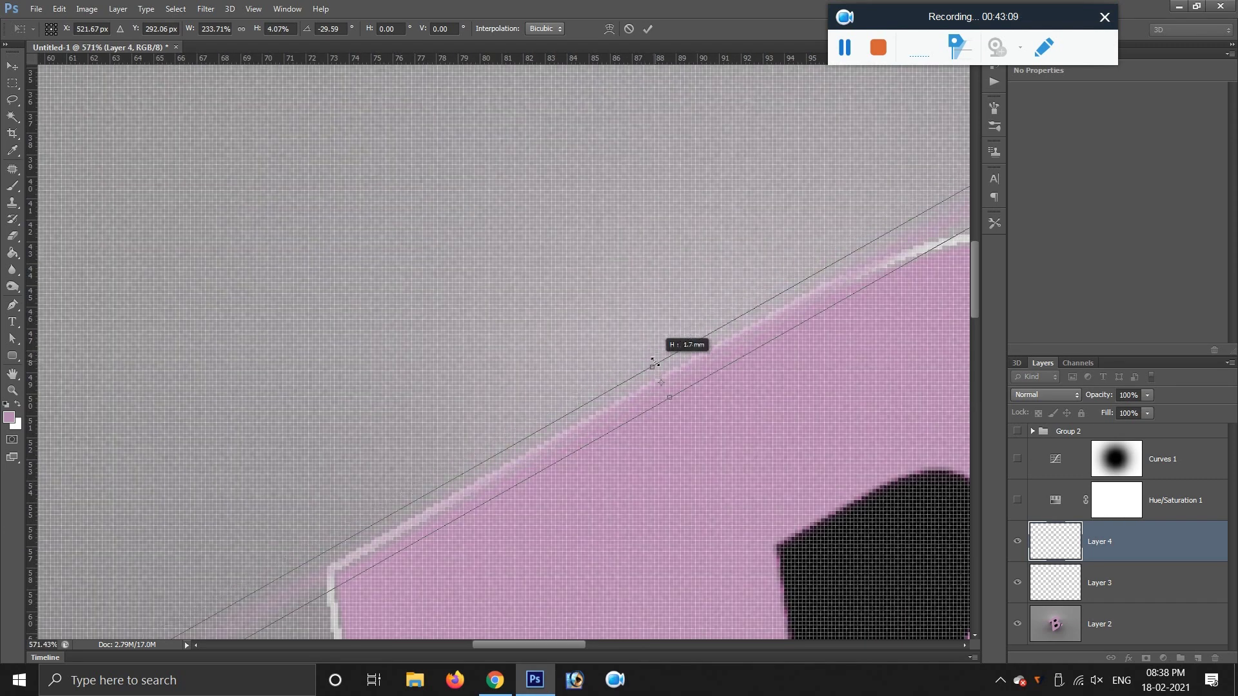
{"action": "scroll", "coordinate": [652, 361], "scroll_direction": "down", "scroll_amount": 3, "text": "alt"}
{"action": "scroll", "coordinate": [650, 359], "scroll_direction": "down", "scroll_amount": 2, "text": "alt"}
{"action": "key", "text": "Return"}
{"action": "key", "text": "b"}
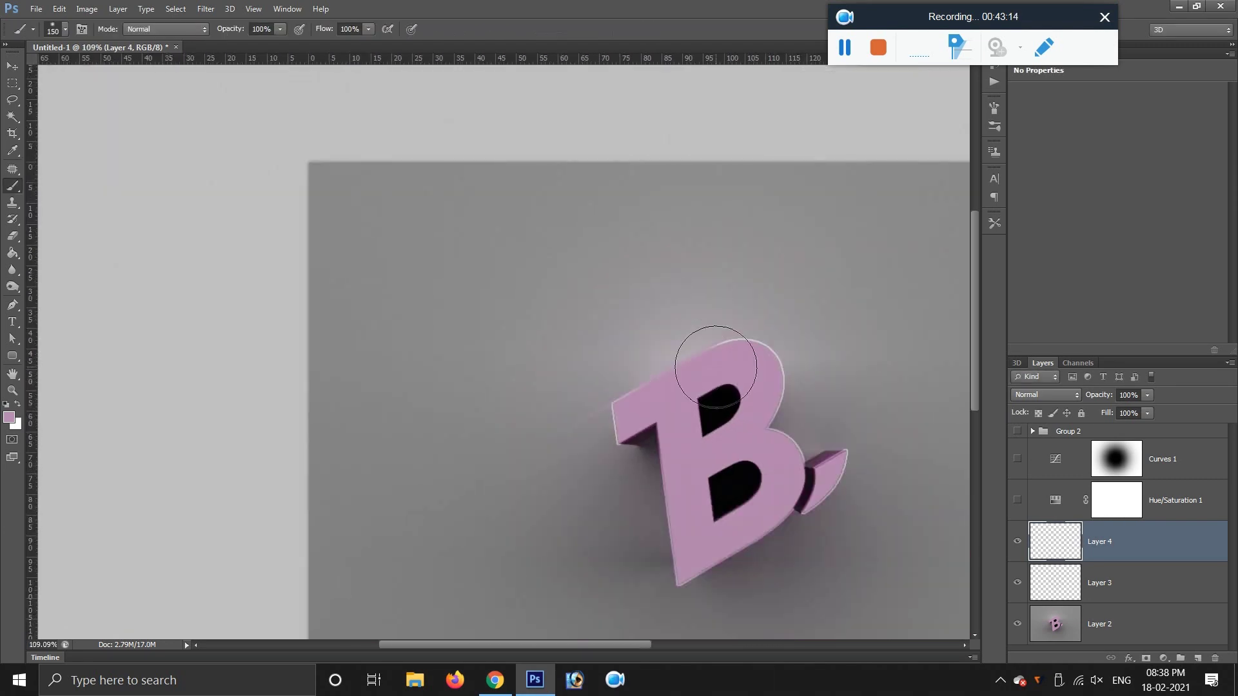
{"action": "scroll", "coordinate": [716, 366], "scroll_direction": "up", "scroll_amount": 3, "text": "alt"}
{"action": "scroll", "coordinate": [677, 380], "scroll_direction": "right", "scroll_amount": 3, "text": "ctrl"}
Give Layer 4 a pale pink #ffddfc Color Overlay layer style.
{"action": "left_click", "coordinate": [206, 9]}
{"action": "mouse_move", "coordinate": [142, 95]}
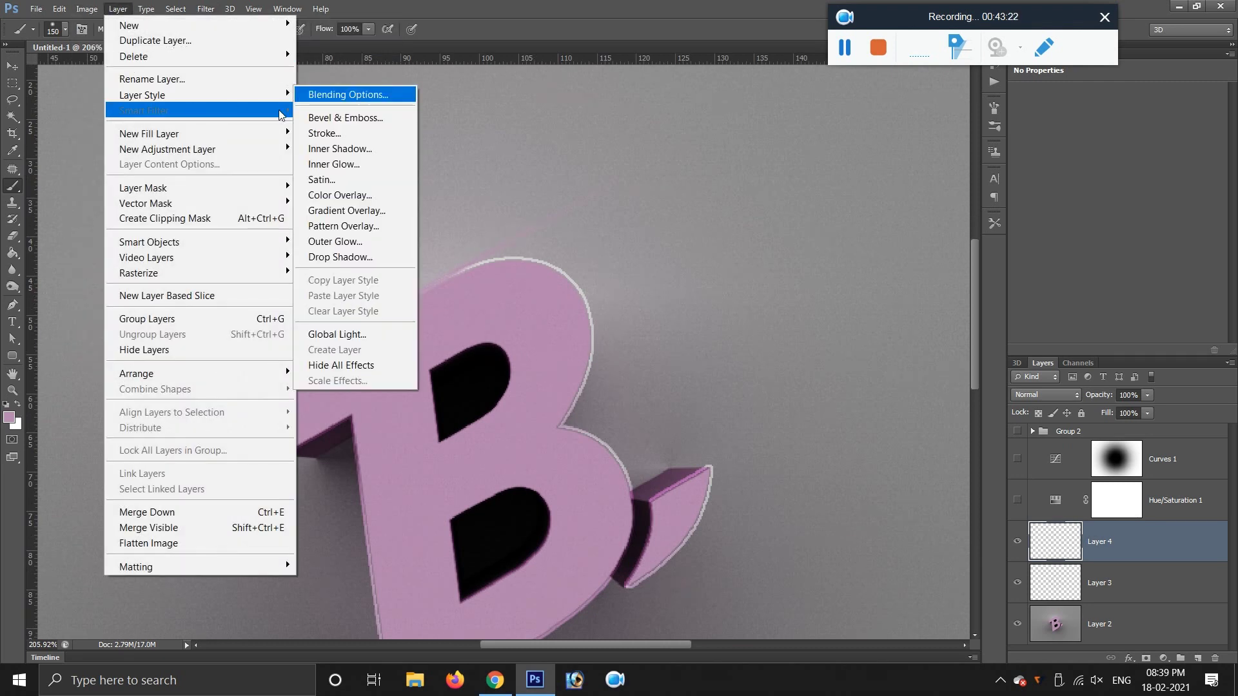
{"action": "left_click", "coordinate": [340, 195]}
{"action": "left_click", "coordinate": [1034, 205]}
{"action": "left_click", "coordinate": [468, 333]}
{"action": "left_click", "coordinate": [822, 181]}
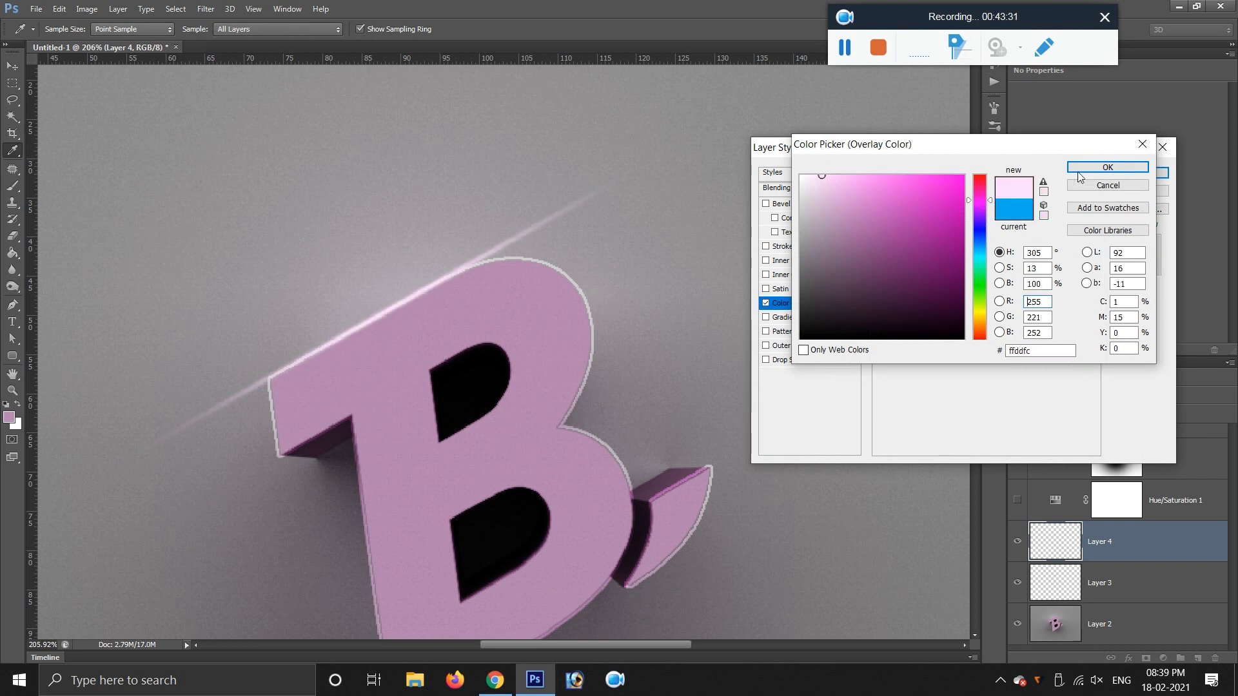
{"action": "left_click", "coordinate": [1107, 167]}
{"action": "key", "text": "Return"}
Fit the document in view and turn Hue/Saturation 1 and Curves 1 back on.
{"action": "key", "text": "ctrl+0"}
{"action": "key", "text": "b"}
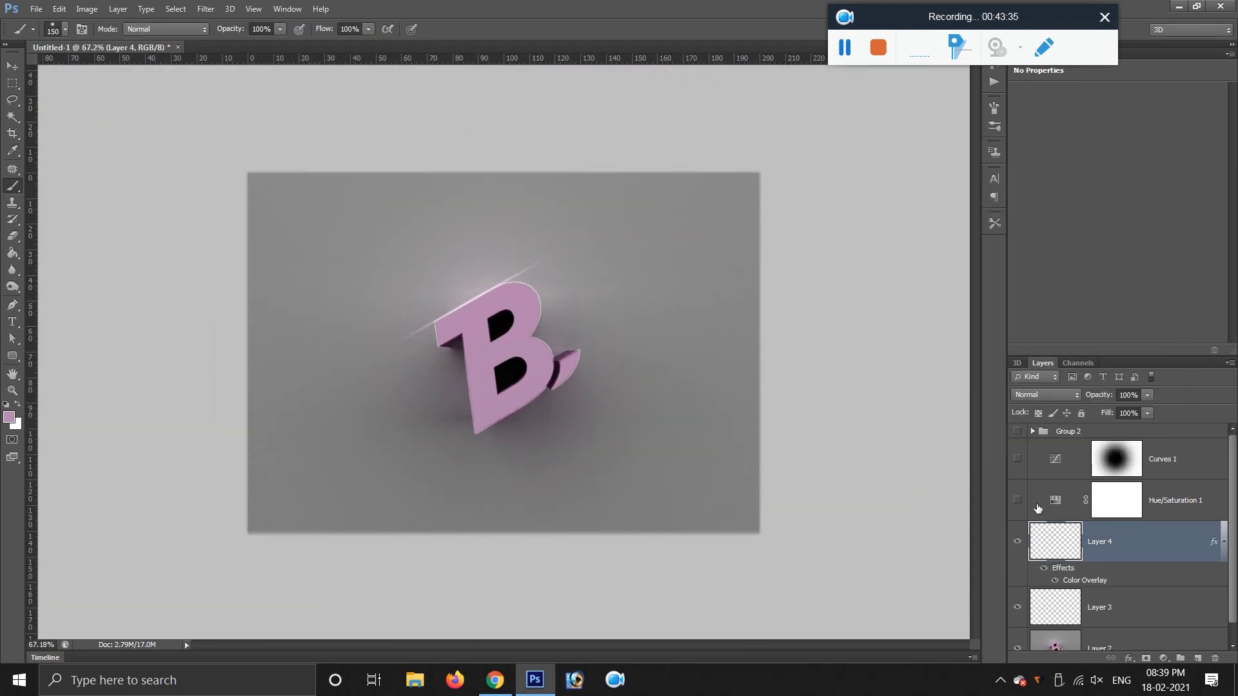
{"action": "left_click", "coordinate": [1017, 500]}
{"action": "left_click", "coordinate": [1018, 459]}
{"action": "scroll", "coordinate": [418, 321], "scroll_direction": "up", "scroll_amount": 2}
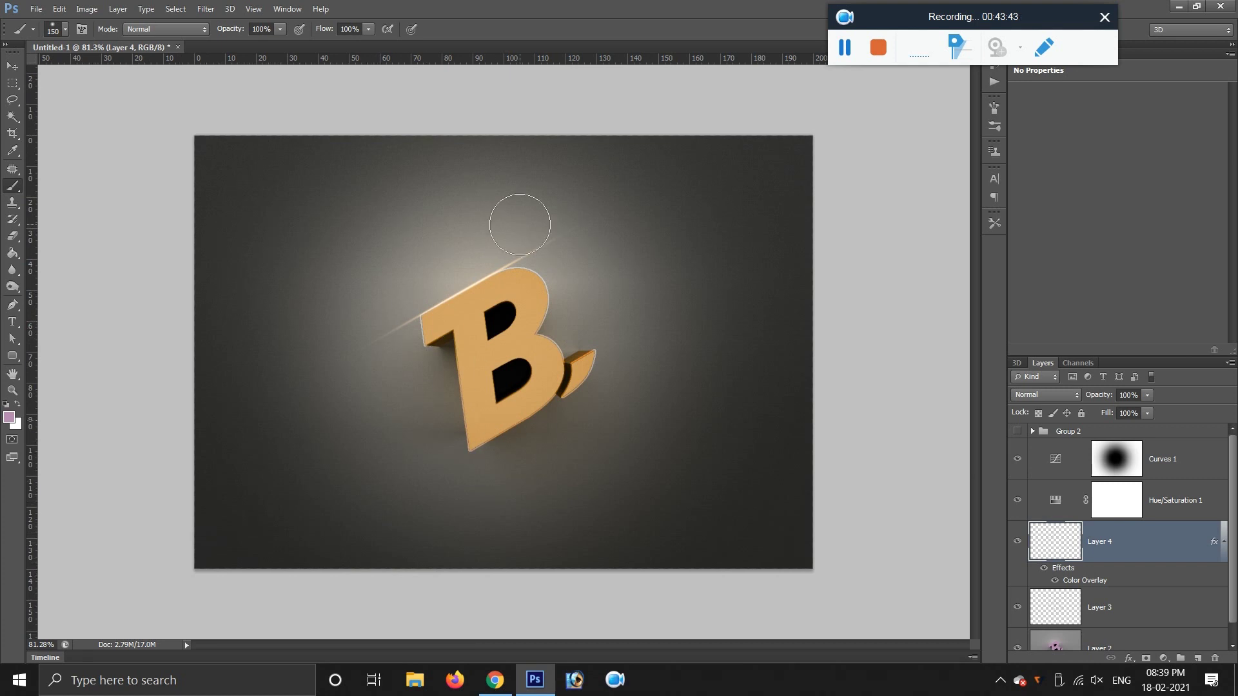
Add a Brightness/Contrast adjustment above Curves 1 with Brightness 13 and Contrast 45.
{"action": "left_click", "coordinate": [1193, 459]}
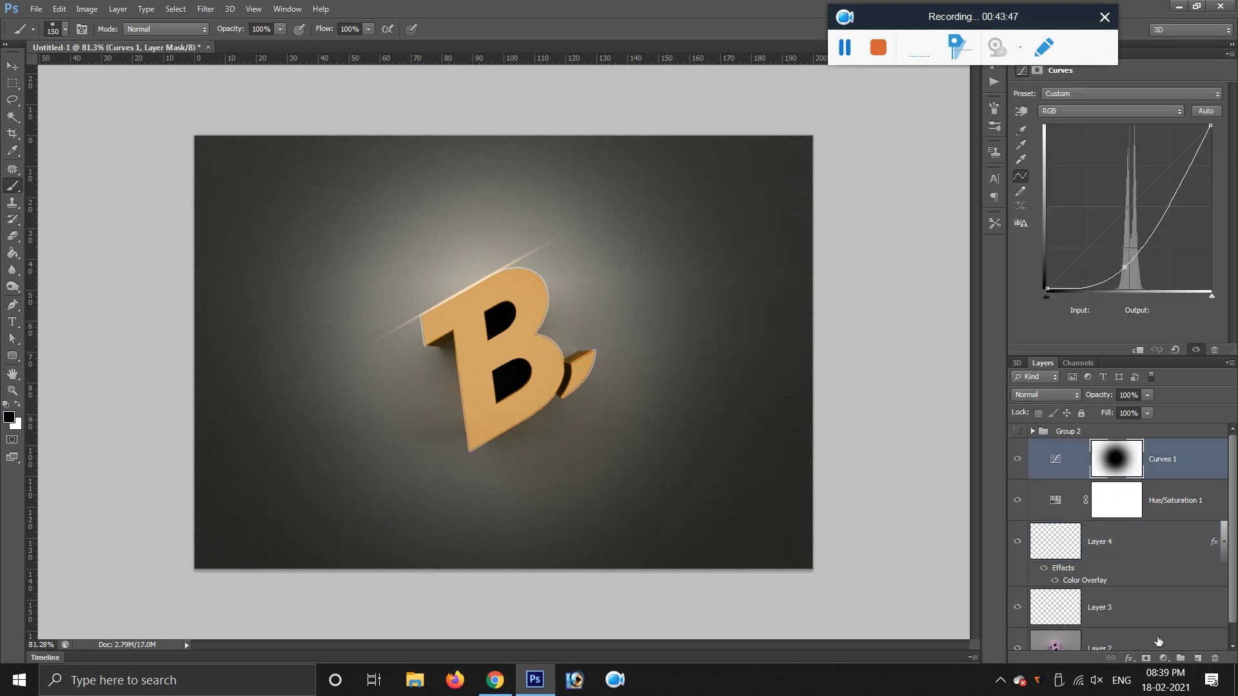
{"action": "left_click", "coordinate": [1163, 659]}
{"action": "left_click", "coordinate": [1085, 403]}
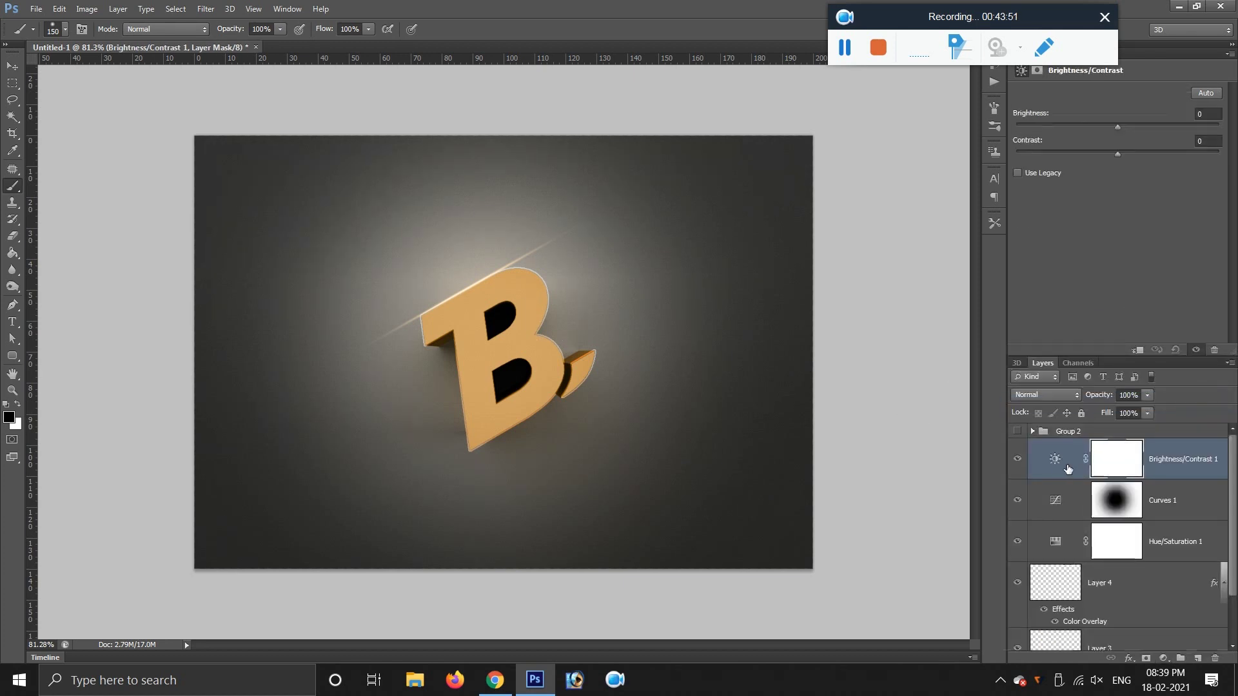
{"action": "mouse_move", "coordinate": [1122, 131]}
{"action": "left_mouse_down"}
{"action": "mouse_move", "coordinate": [1164, 154]}
{"action": "mouse_move", "coordinate": [1113, 126]}
{"action": "mouse_move", "coordinate": [1126, 129]}
{"action": "left_mouse_up"}
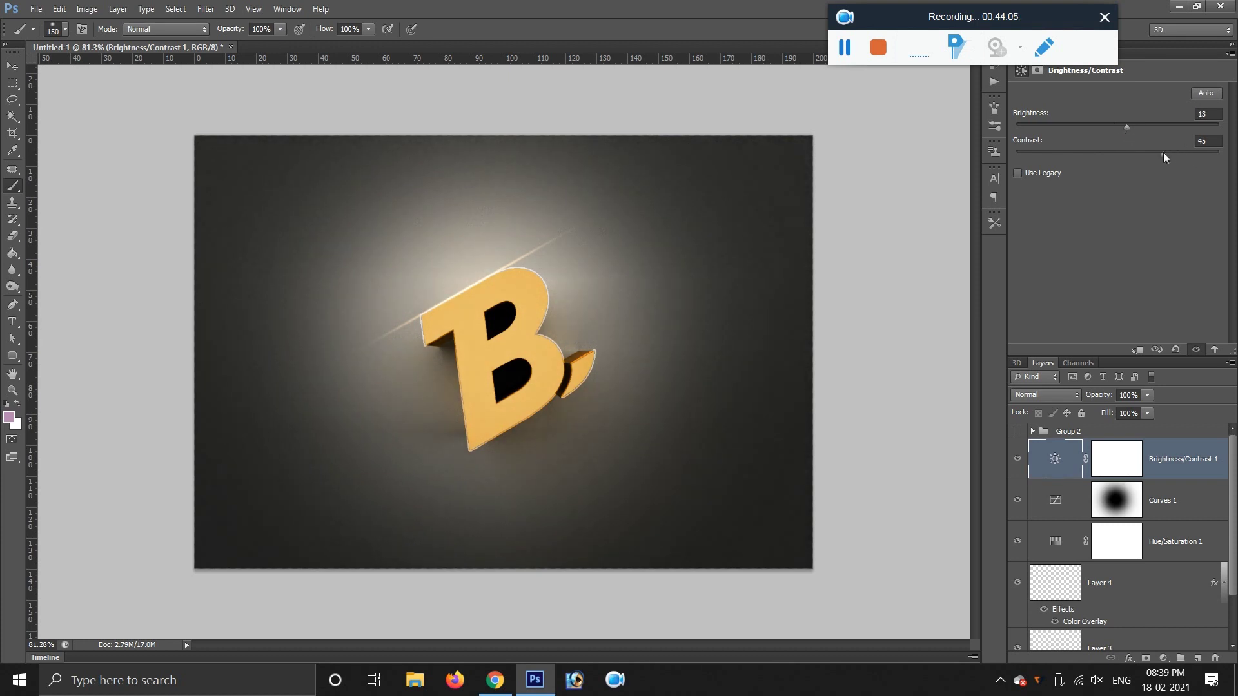
Add a second Hue/Saturation adjustment lowering Saturation to −21.
{"action": "left_click", "coordinate": [1163, 658]}
{"action": "left_click", "coordinate": [1090, 459]}
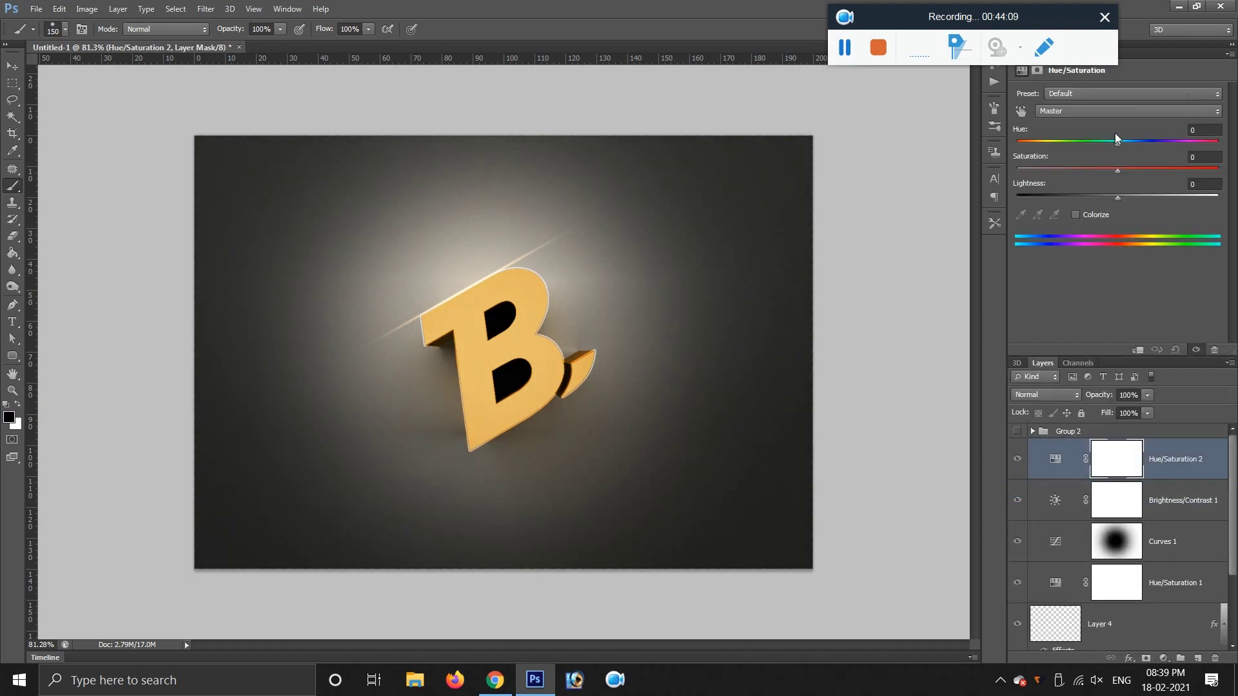
{"action": "mouse_move", "coordinate": [1111, 147]}
{"action": "left_mouse_down"}
{"action": "mouse_move", "coordinate": [1139, 144]}
{"action": "mouse_move", "coordinate": [1119, 146]}
{"action": "left_mouse_up"}
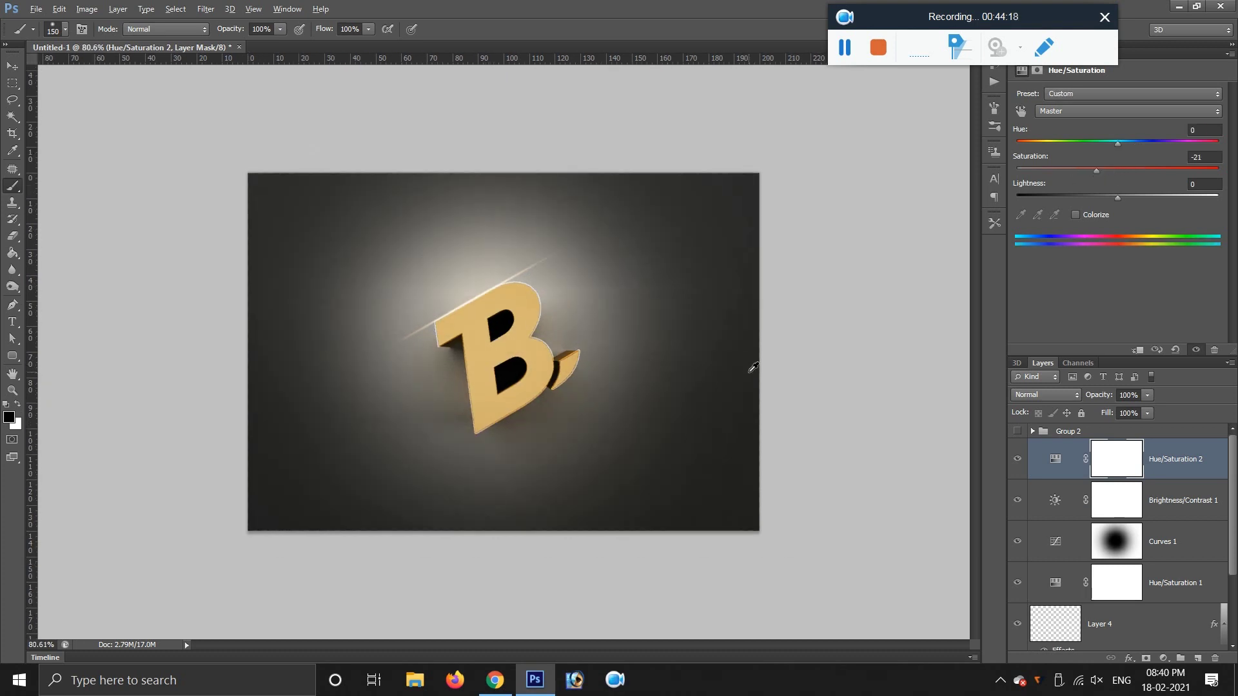
{"action": "scroll", "coordinate": [599, 331], "scroll_direction": "up", "scroll_amount": 5}
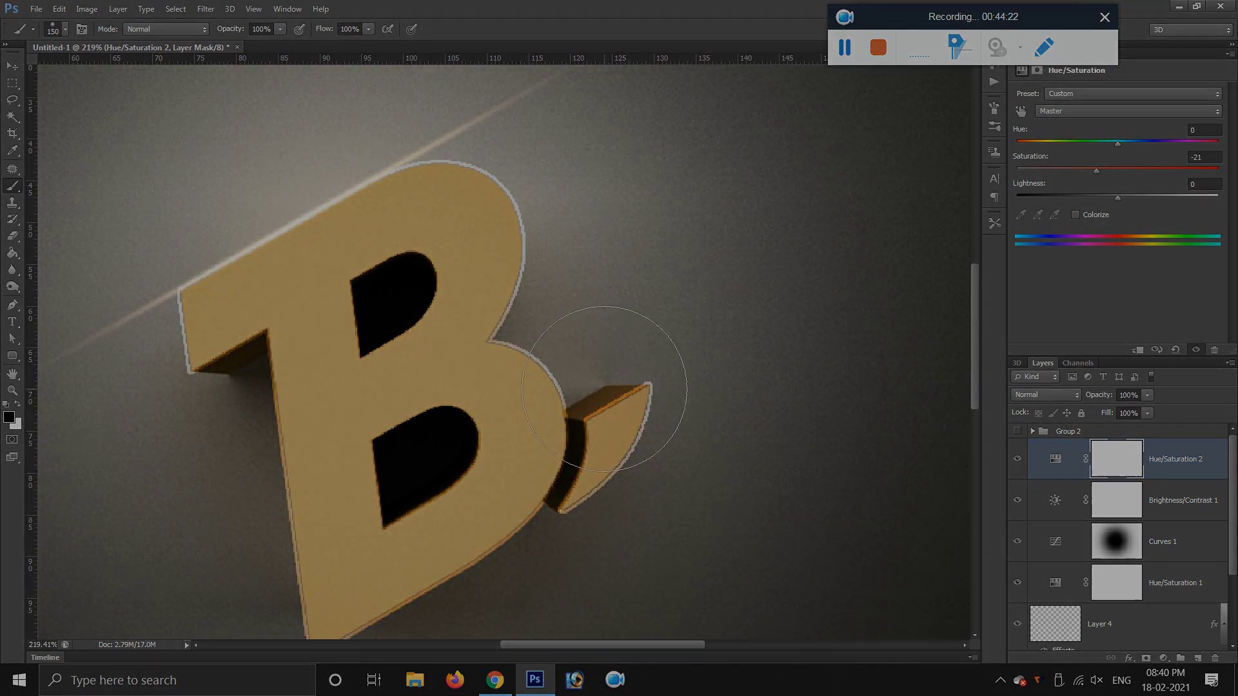